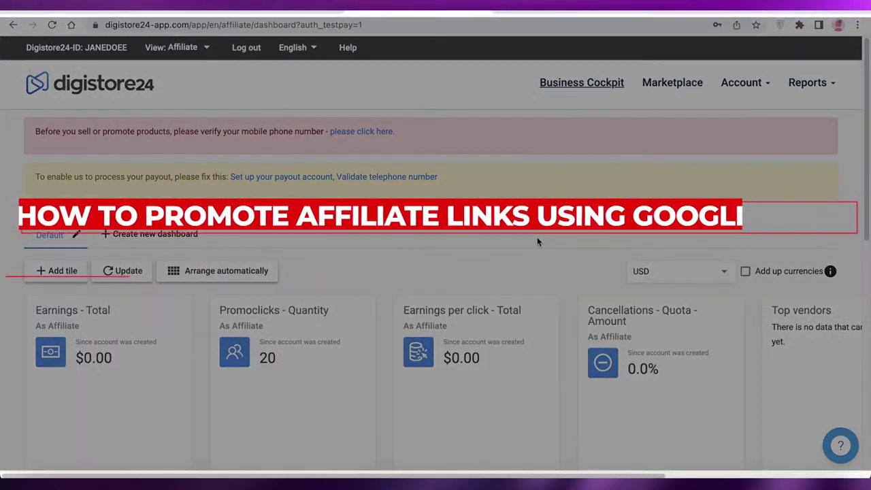
Scroll the Digistore24 affiliate dashboard, then go to the Marketplace
scroll(537, 241, "down", 2)
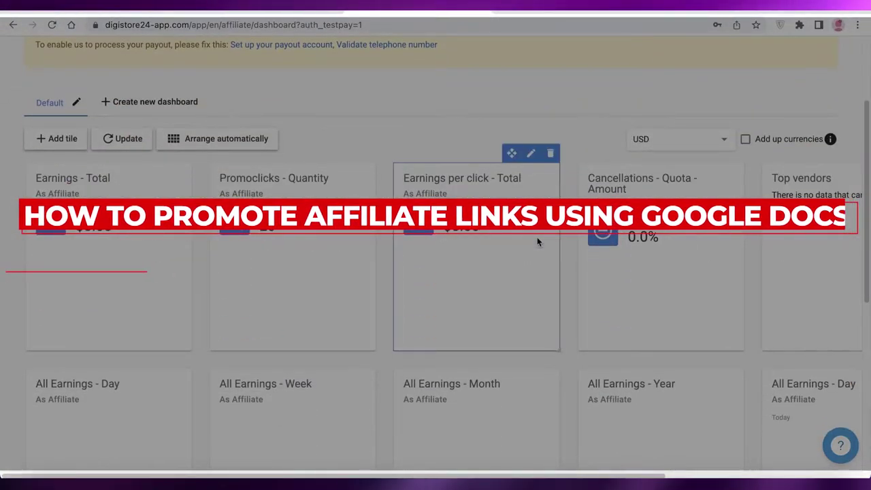
scroll(537, 242, "down", 2)
scroll(537, 242, "down", 4)
scroll(660, 132, "up", 8)
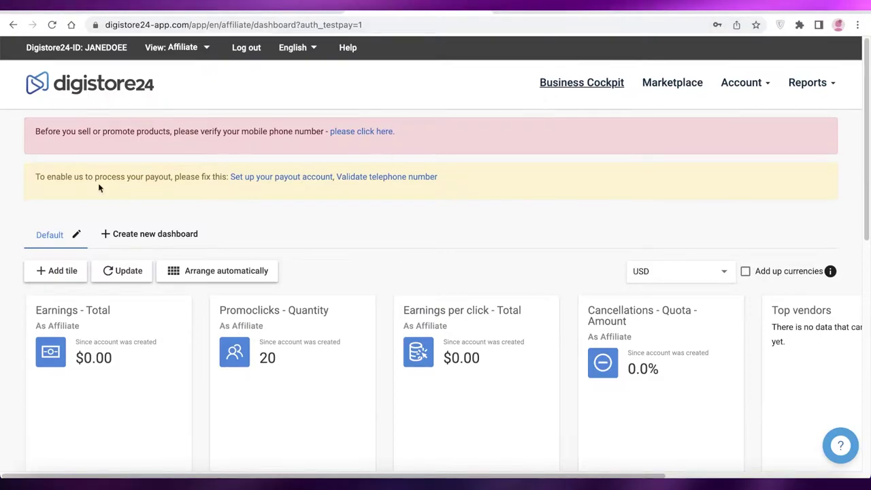
left_click(687, 83)
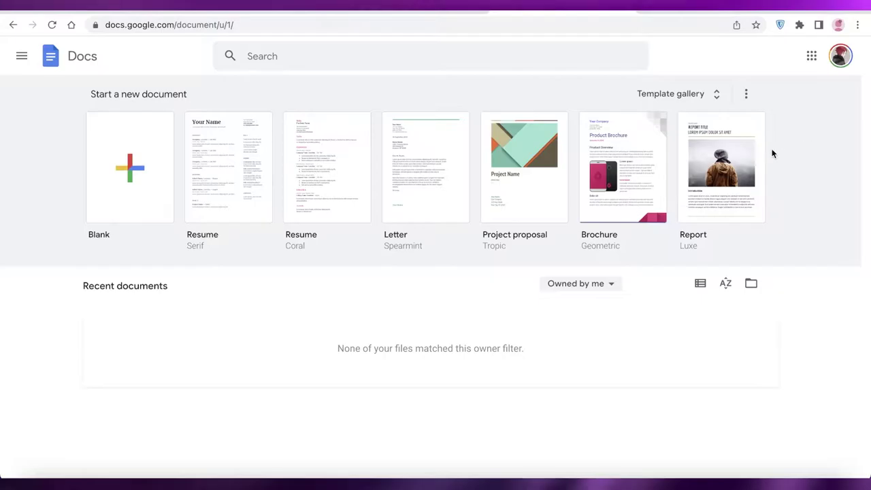
Compare the Digistore24 marketplace with the Google Docs start page
left_click(400, 11)
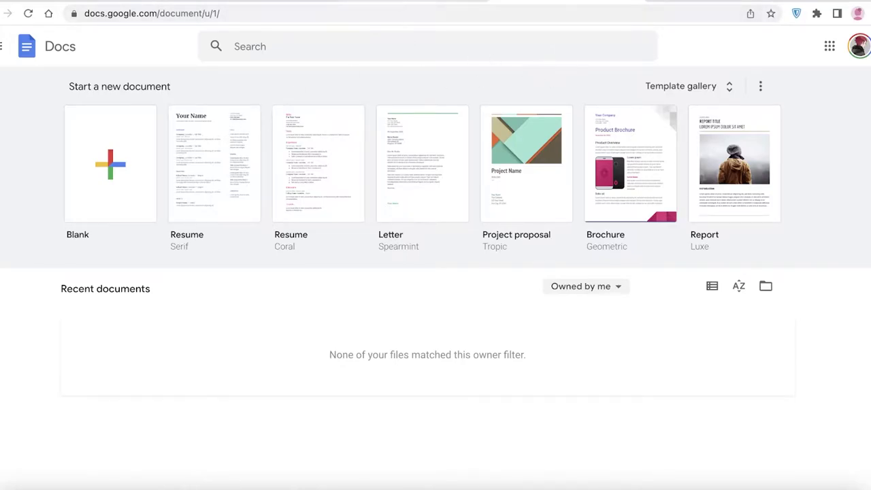
left_click(425, 2)
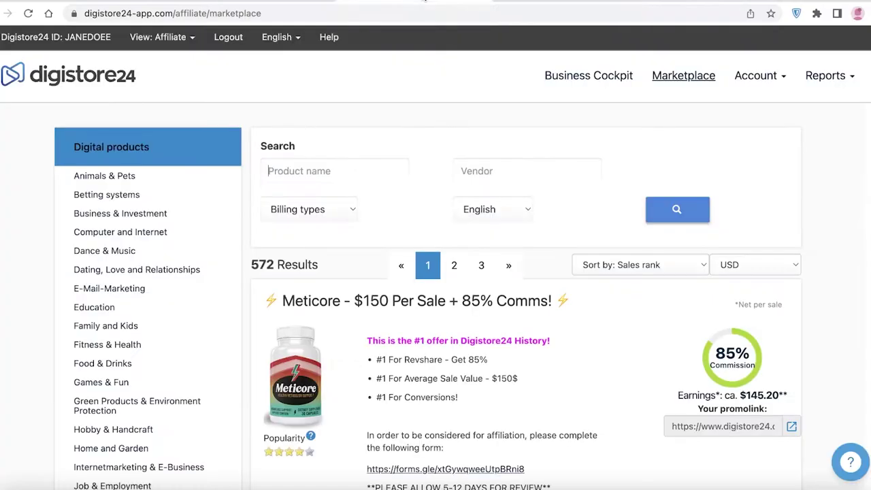
left_click(552, 1)
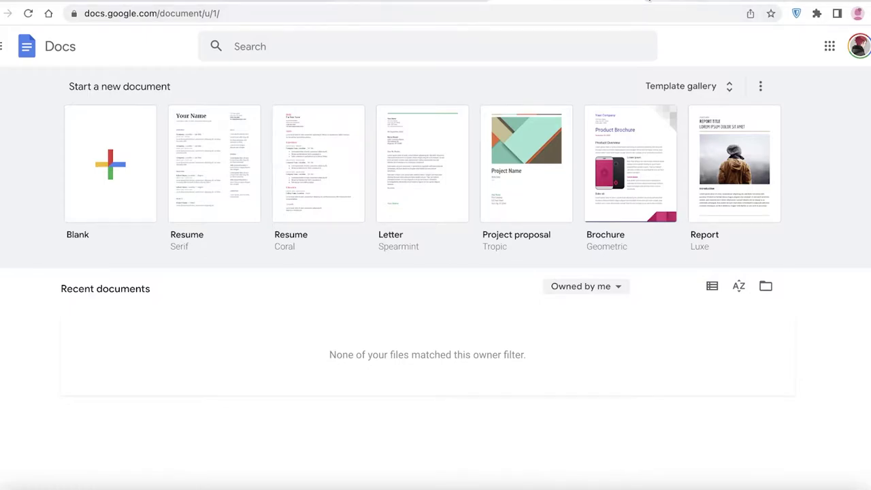
Load facebook.com in a new browser tab
left_click(502, 2)
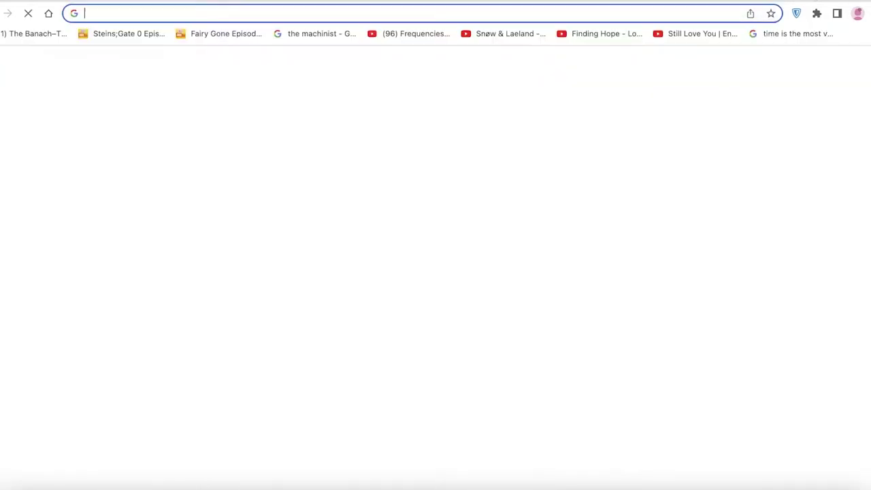
type("fa")
key("Return")
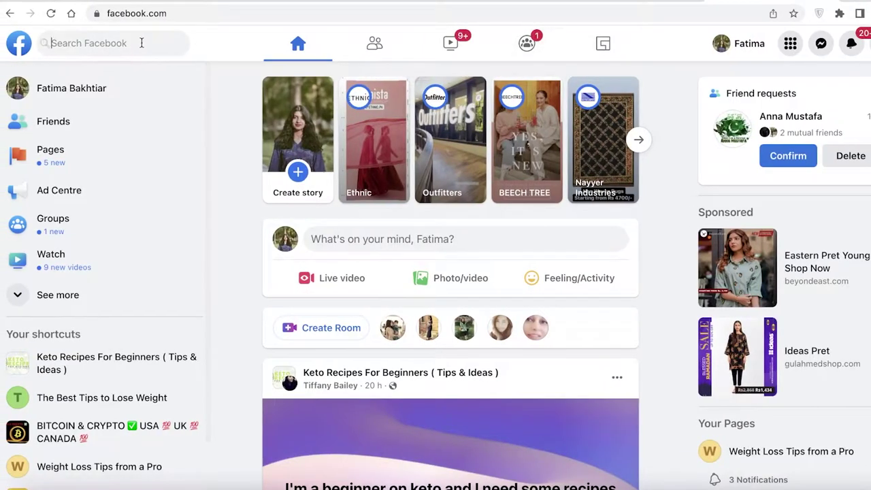
Browse the Keto Recipes For Beginners group from recent searches, then return to Digistore24
left_click(119, 43)
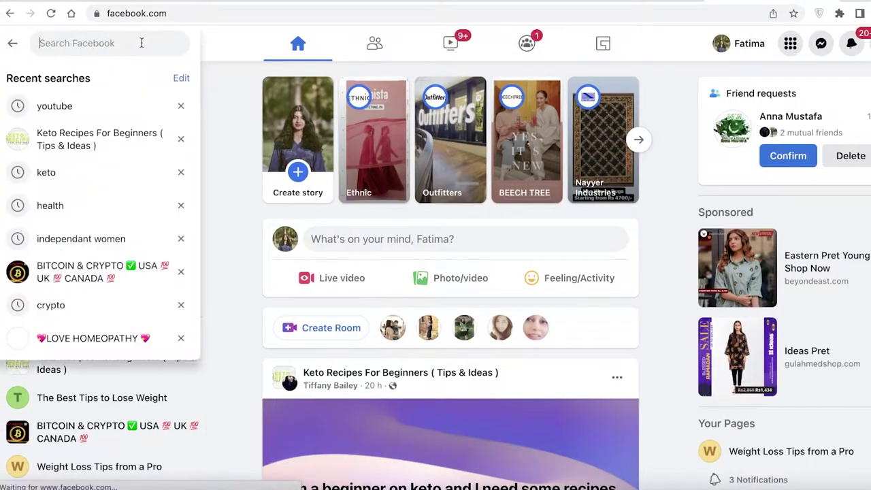
left_click(100, 137)
scroll(507, 140, "down", 4)
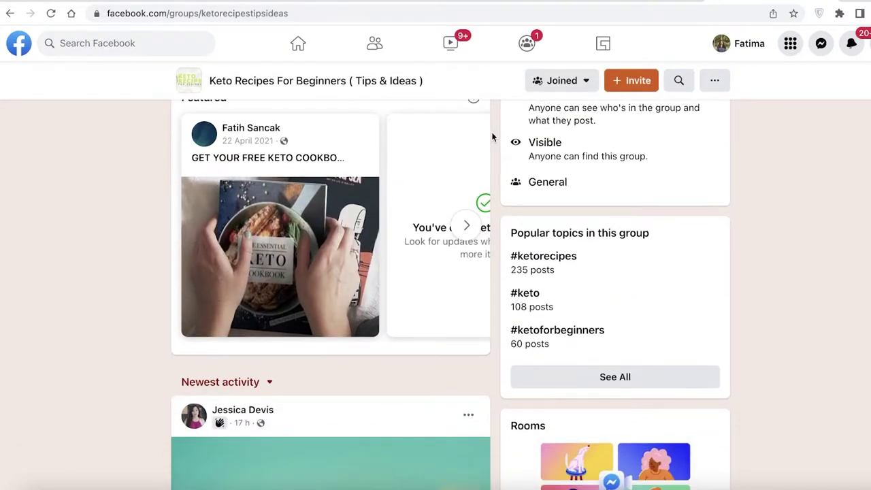
scroll(493, 137, "up", 3)
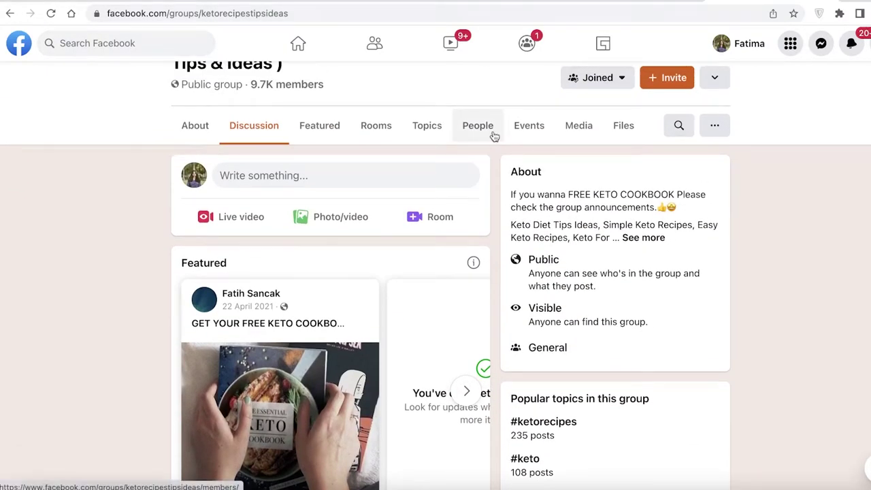
scroll(495, 136, "up", 4)
scroll(341, 171, "down", 6)
scroll(409, 86, "up", 2)
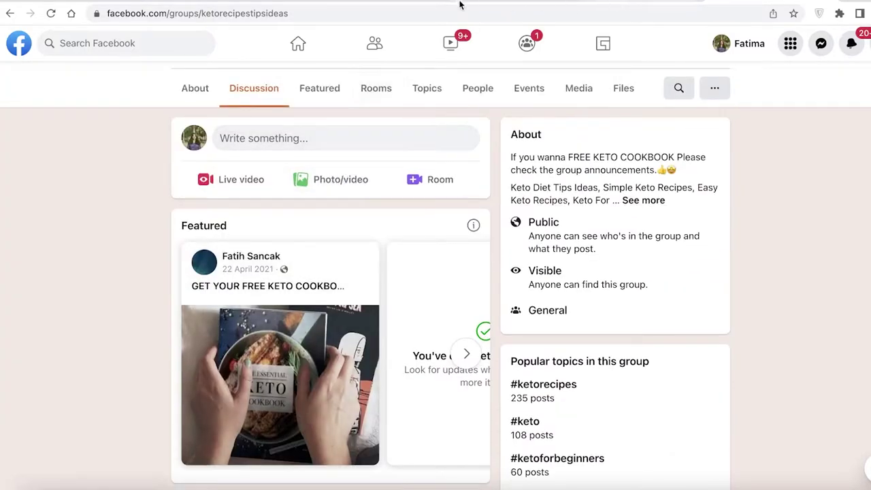
left_click(371, 2)
Copy the Meticore promolink and check the keto group's Featured and About sections
left_click(747, 430)
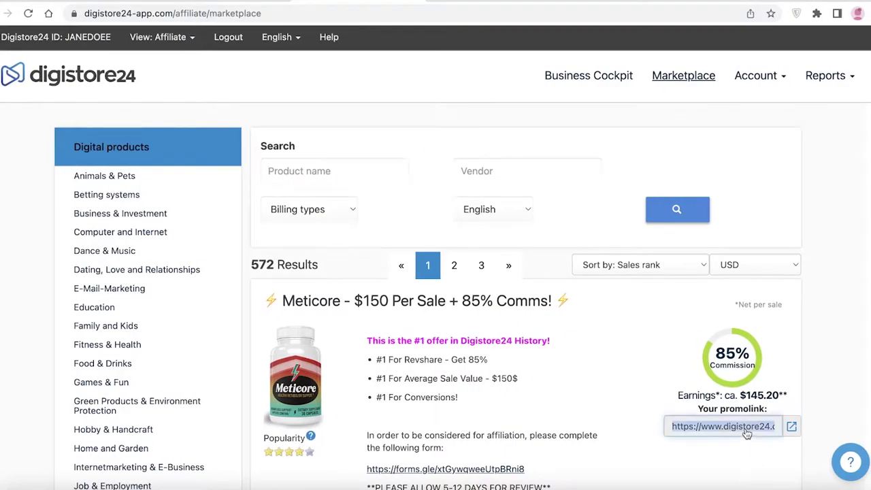
right_click(745, 428)
left_click(477, 325)
key("ctrl+shift+Tab")
left_click(298, 95)
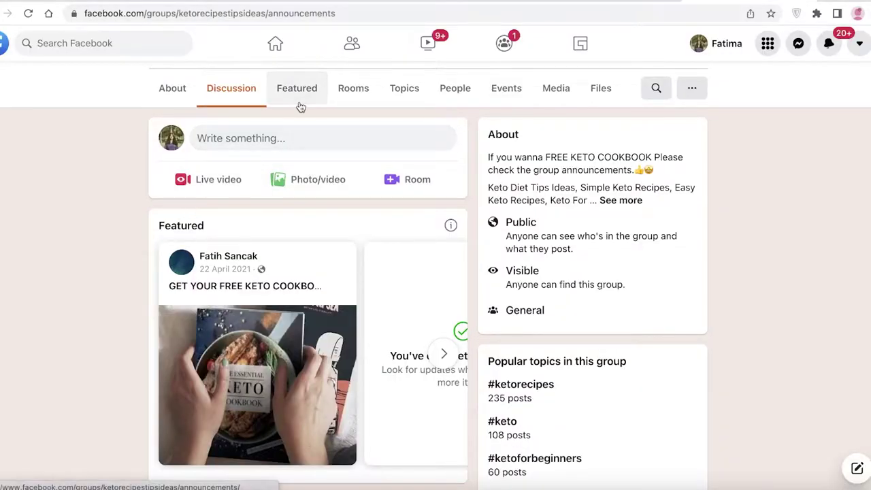
left_click(187, 94)
left_click(242, 104)
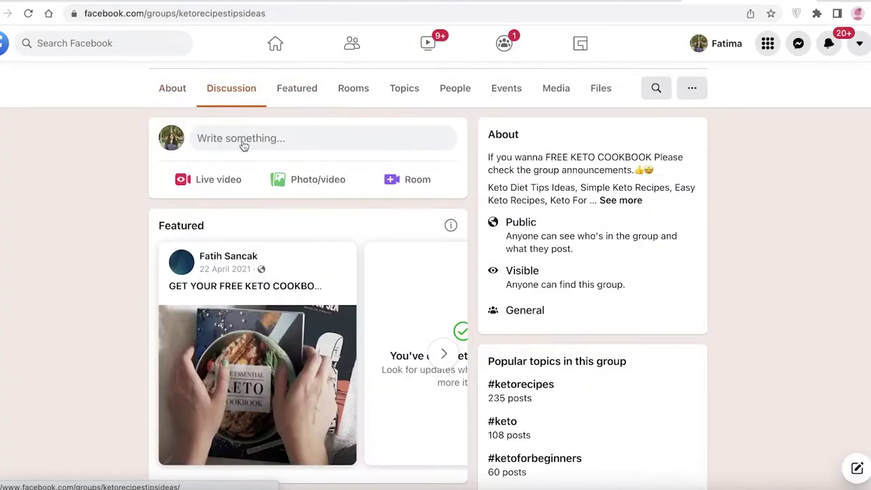
Post the copied Meticore promolink in the keto group
left_click(247, 144)
right_click(249, 143)
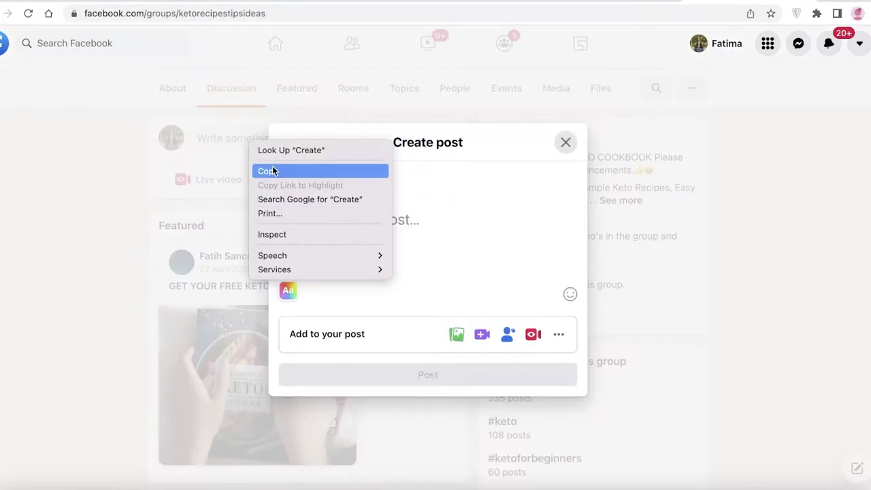
left_click(241, 141)
right_click(379, 220)
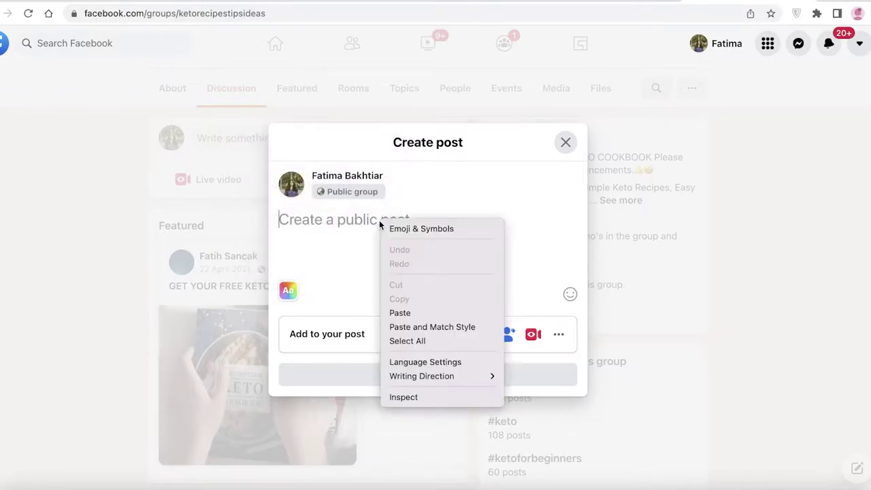
left_click(403, 312)
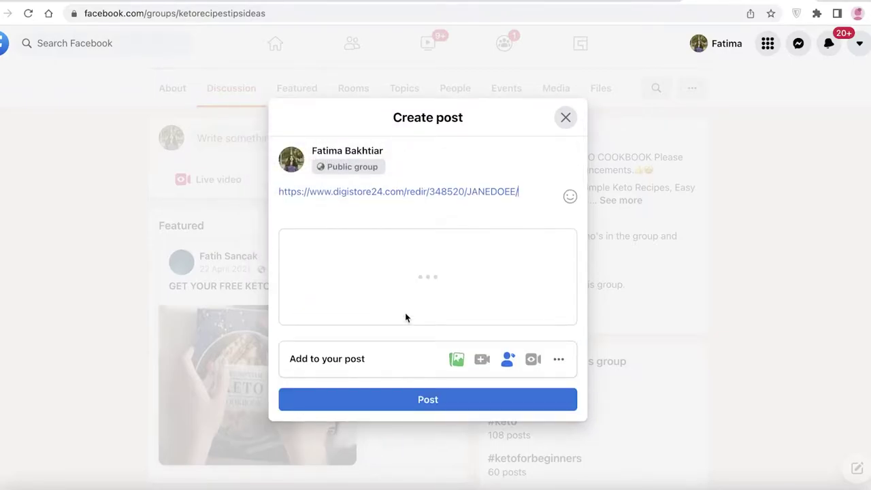
left_click(408, 399)
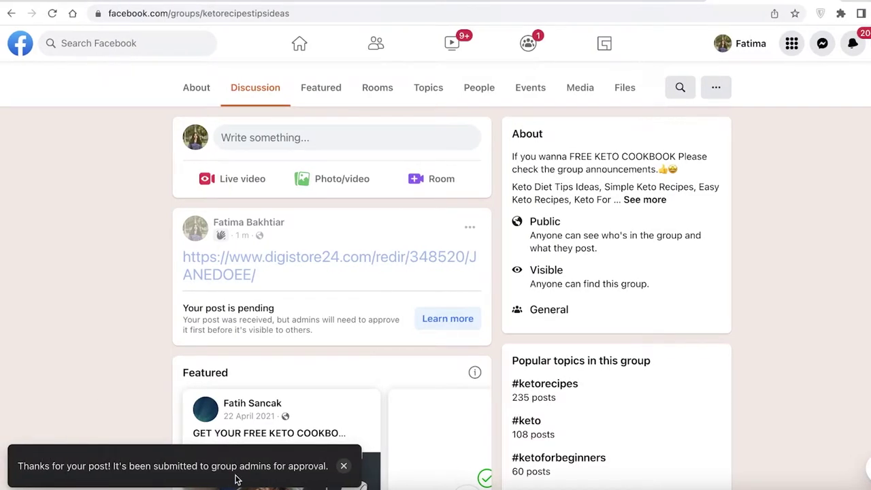
Delete the pending group post
left_click(470, 227)
left_click(378, 285)
left_click(598, 290)
scroll(465, 198, "up", 5)
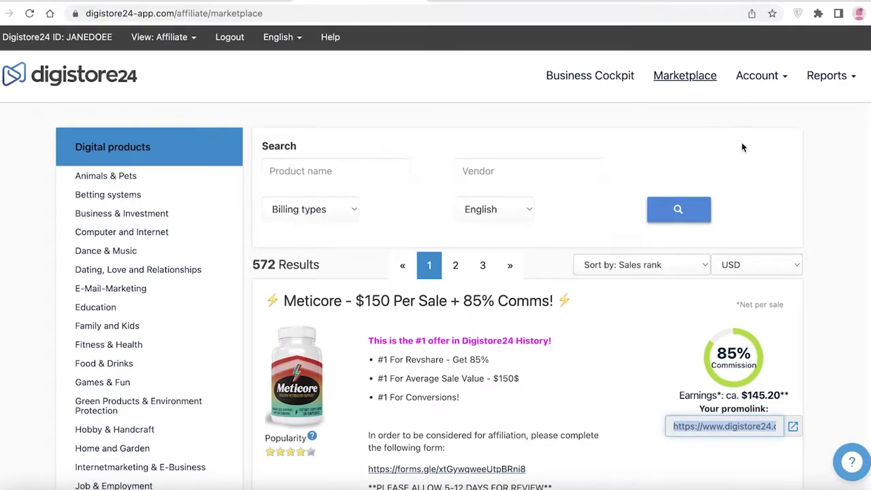
Browse the Digistore24 marketplace listings, including Meticore and the keto meal plan
scroll(743, 147, "down", 5)
scroll(743, 147, "up", 4)
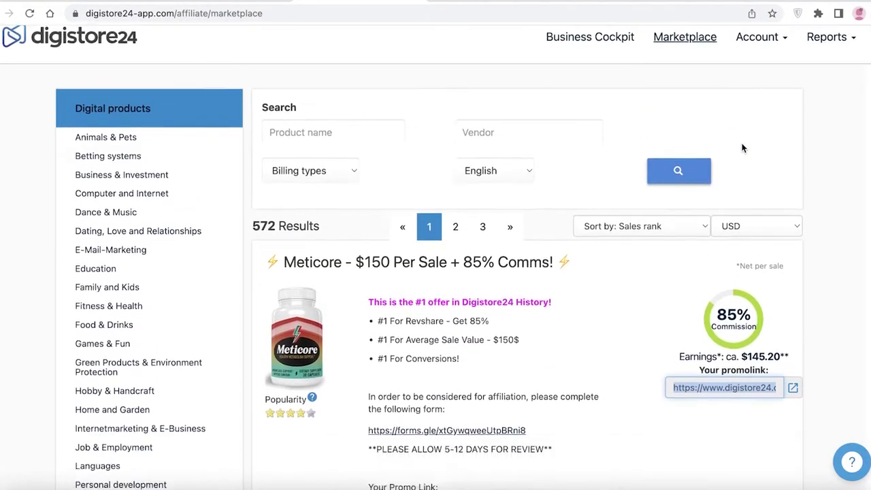
scroll(742, 147, "down", 5)
scroll(740, 146, "up", 6)
scroll(857, 136, "down", 2)
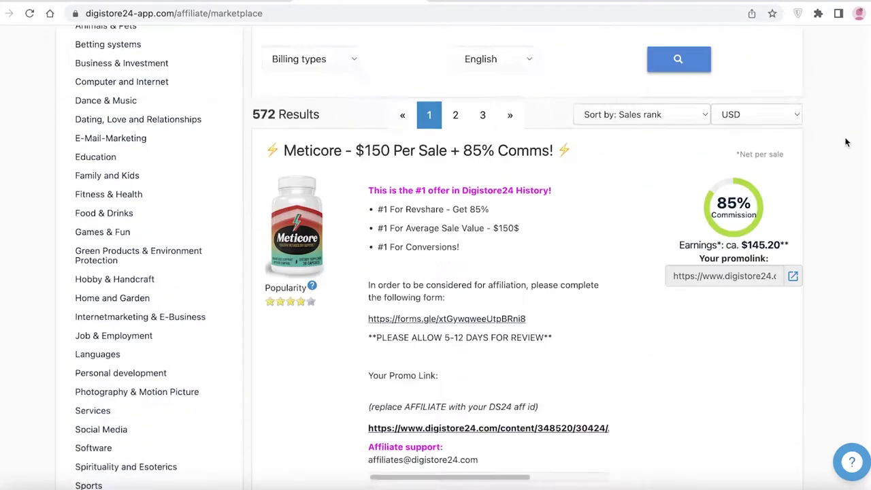
scroll(847, 142, "down", 2)
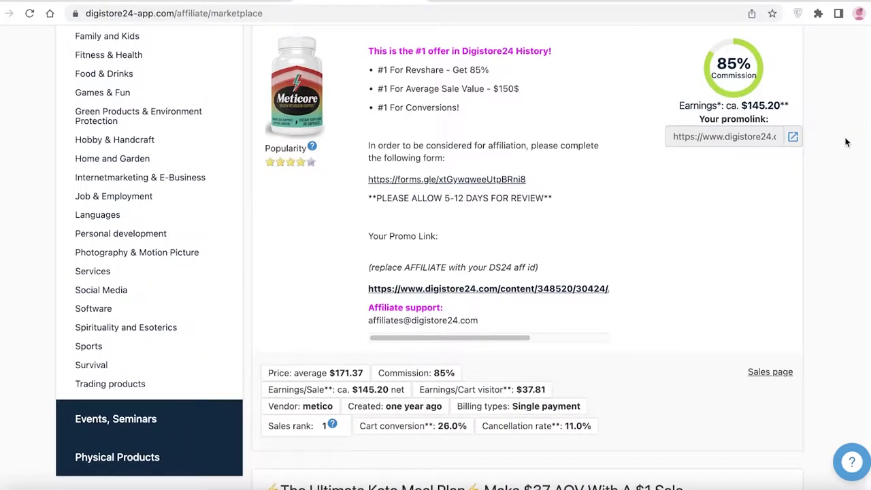
scroll(847, 141, "down", 10)
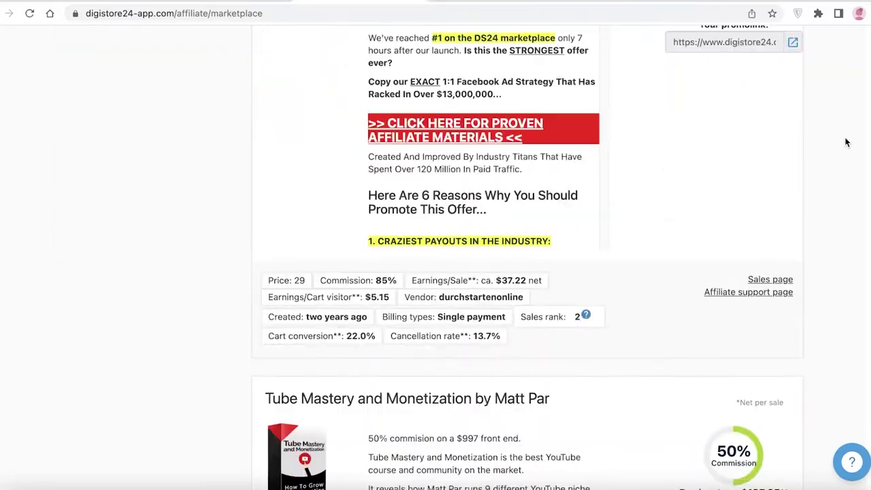
scroll(847, 142, "down", 13)
scroll(813, 184, "up", 14)
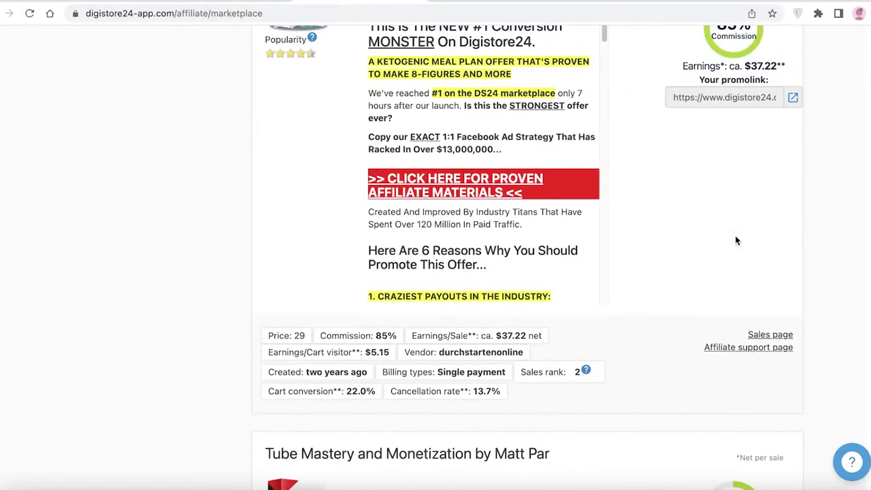
scroll(735, 240, "up", 6)
scroll(735, 235, "down", 20)
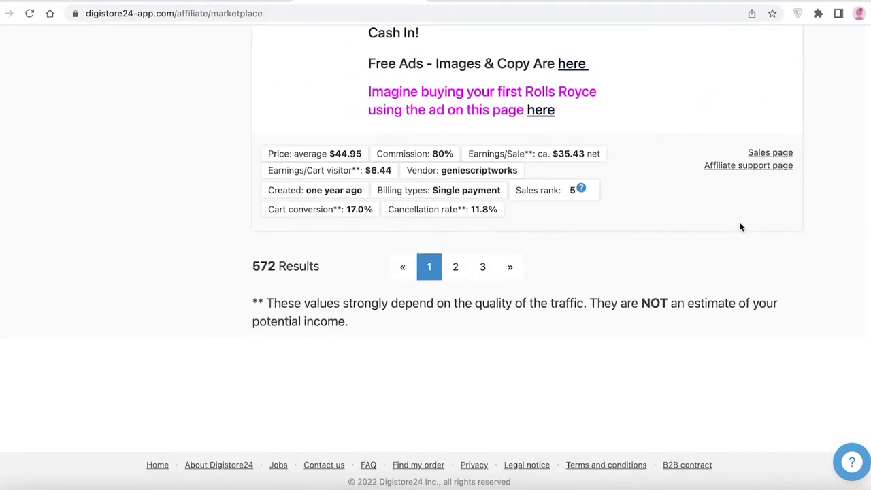
scroll(724, 238, "up", 14)
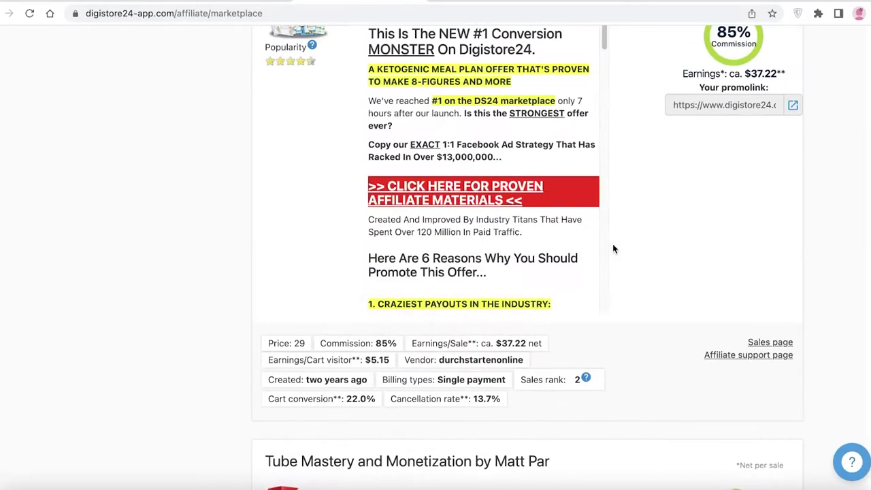
scroll(612, 249, "up", 10)
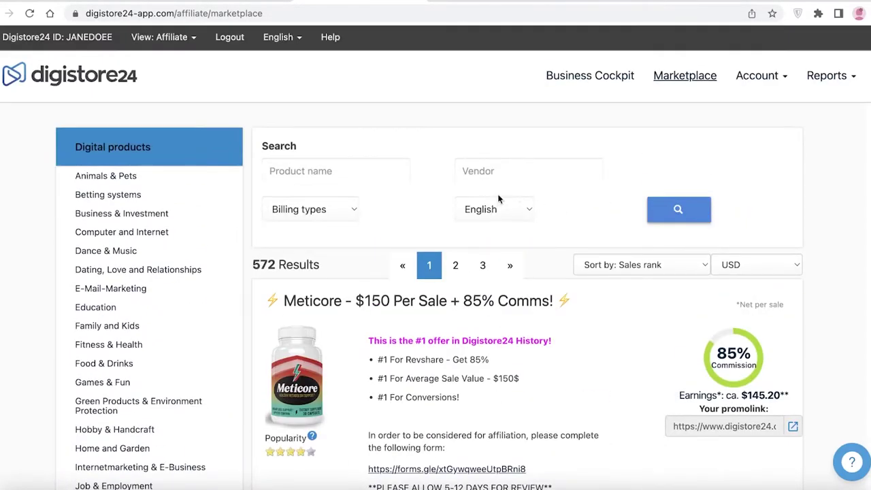
scroll(499, 199, "down", 5)
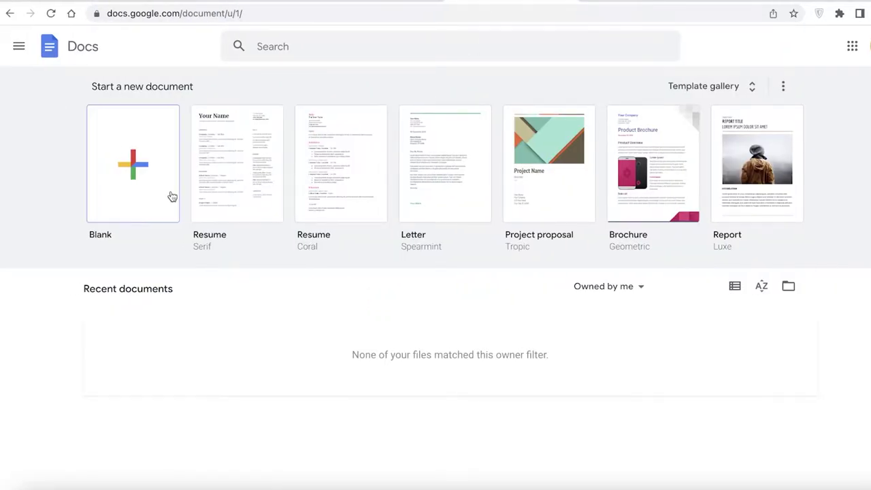
In a blank document, write 'The best weightloss book ever' and 'Click Here to get full access.'
left_click(133, 162)
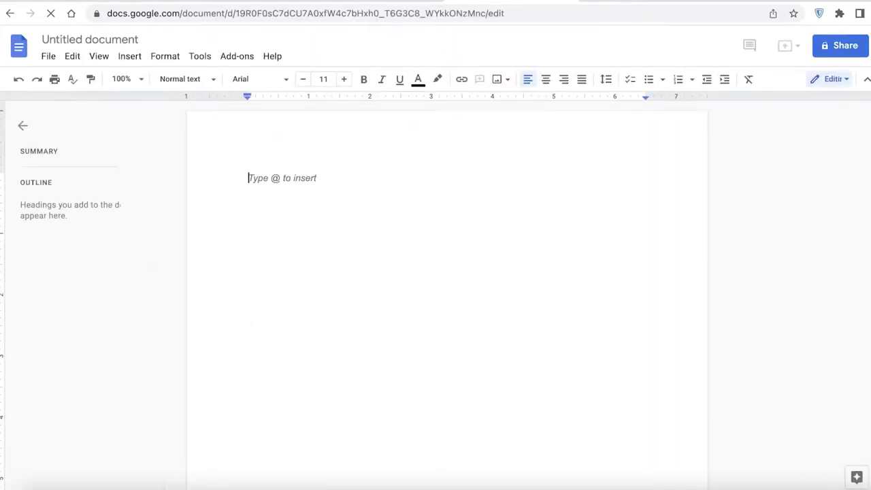
type("The best we")
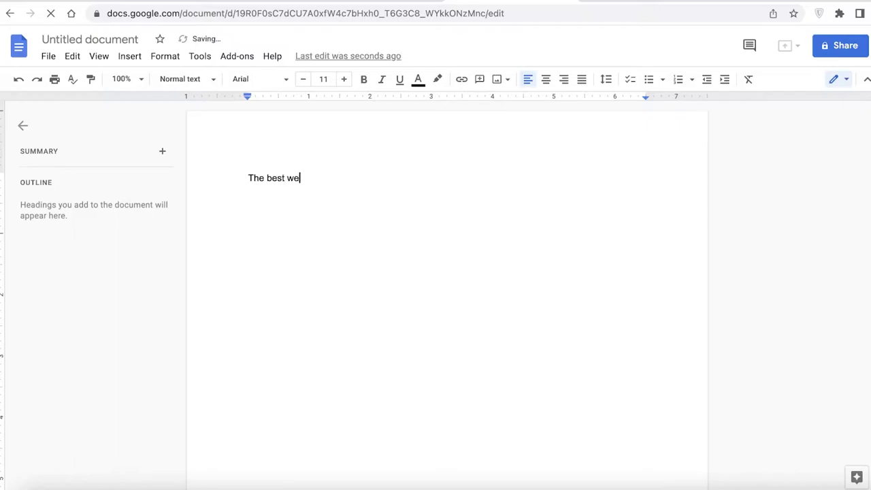
type("ightloss book")
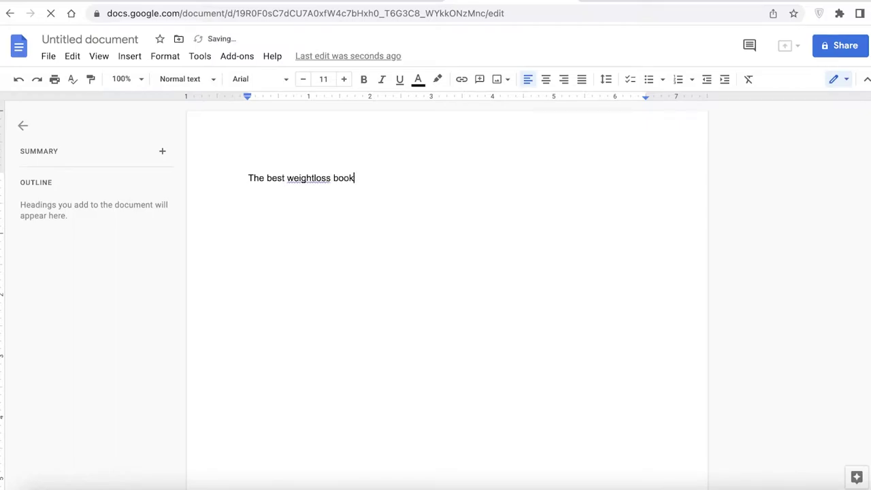
type(" ever")
key("Return")
key("Return")
type("Clickher")
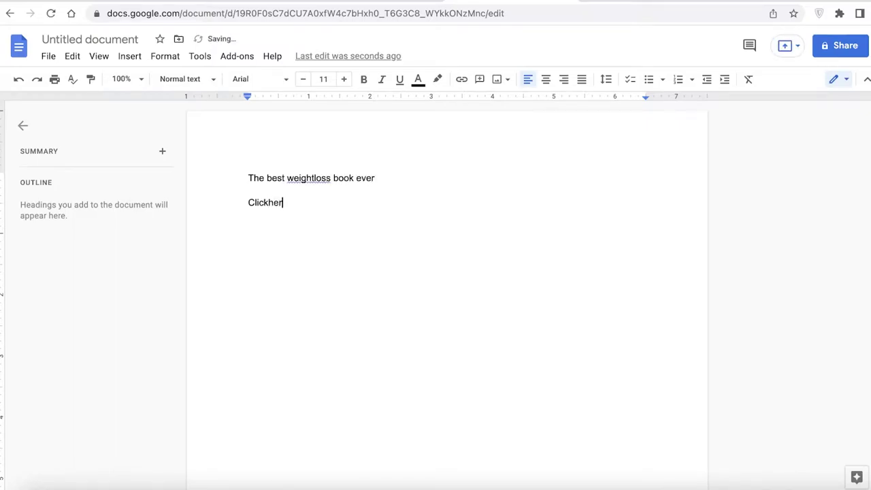
key("BackSpace")
key("BackSpace")
key("BackSpace")
type("Here to get full access.")
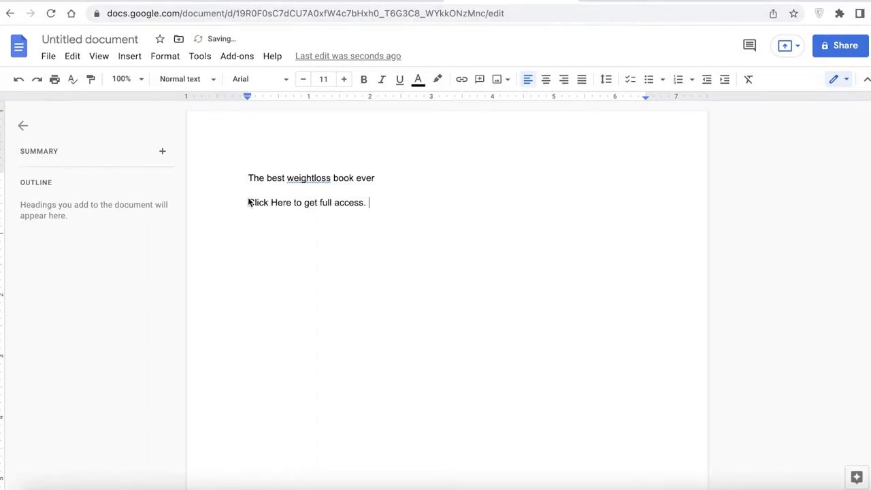
left_click_drag(248, 204, 288, 209)
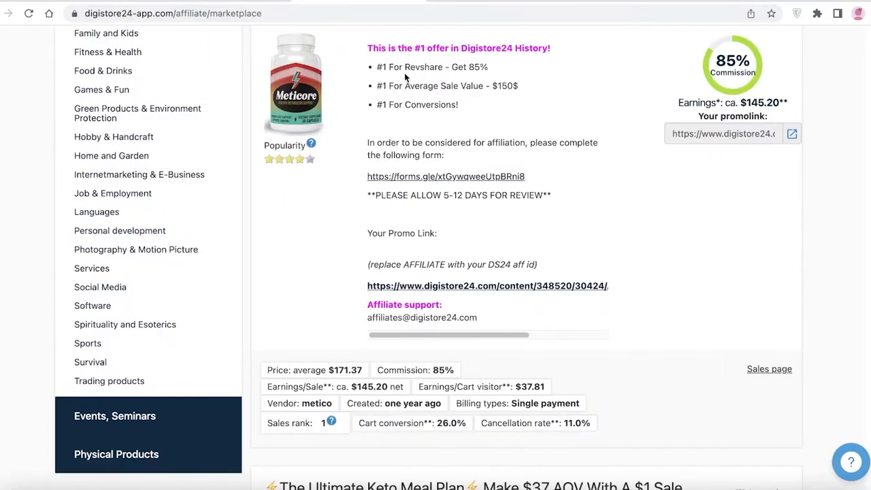
Copy the Keto Meal Plan promolink from the Digistore24 marketplace
scroll(660, 184, "down", 7)
scroll(653, 200, "up", 4)
scroll(731, 355, "down", 1)
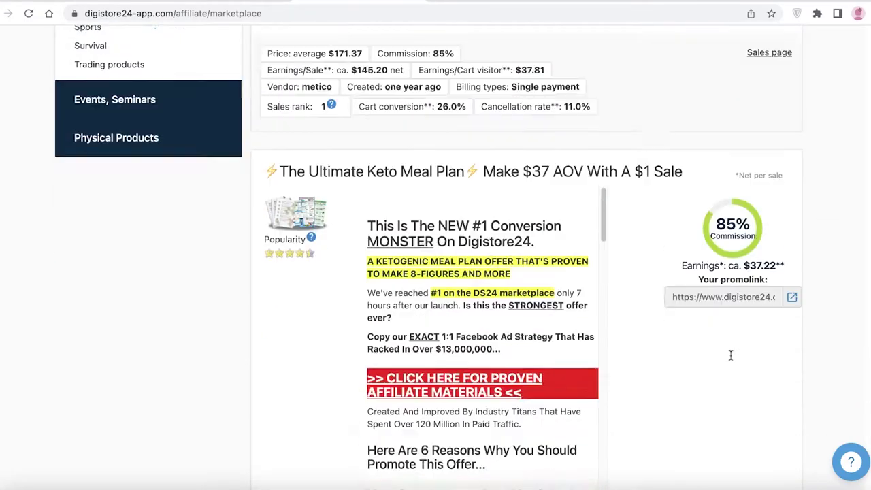
scroll(730, 355, "down", 1)
left_click(725, 233)
right_click(725, 233)
left_click(631, 257)
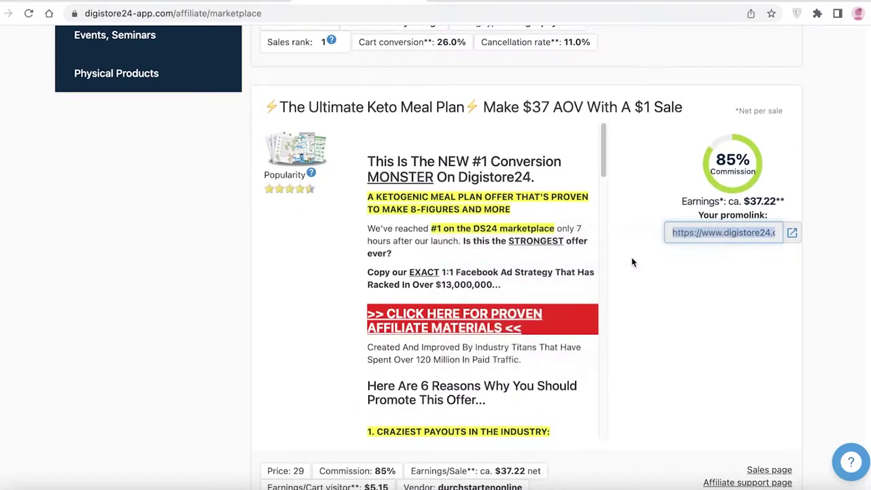
right_click(710, 233)
left_click(674, 255)
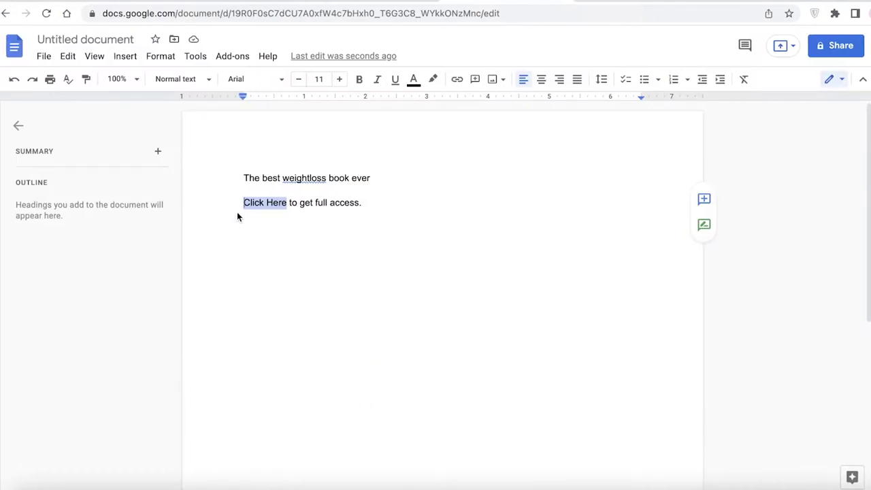
Hyperlink 'Click Here' to the copied Keto Meal Plan promolink
left_click(243, 218)
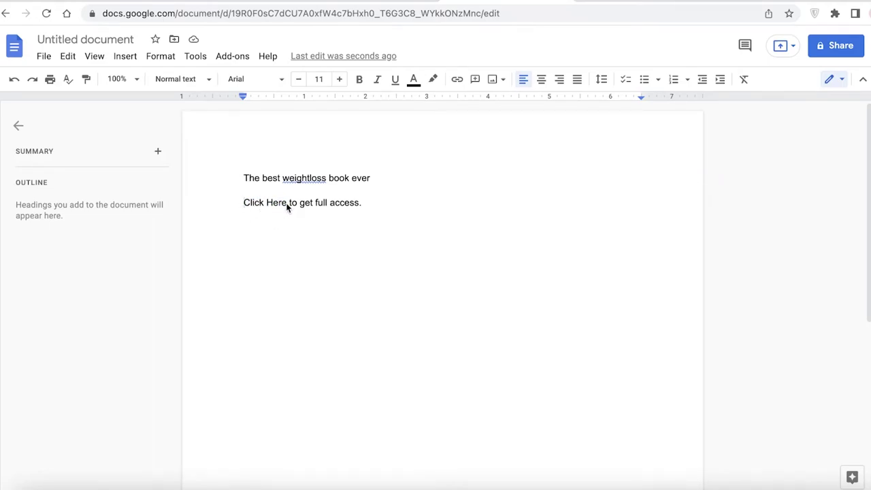
left_click_drag(287, 202, 239, 205)
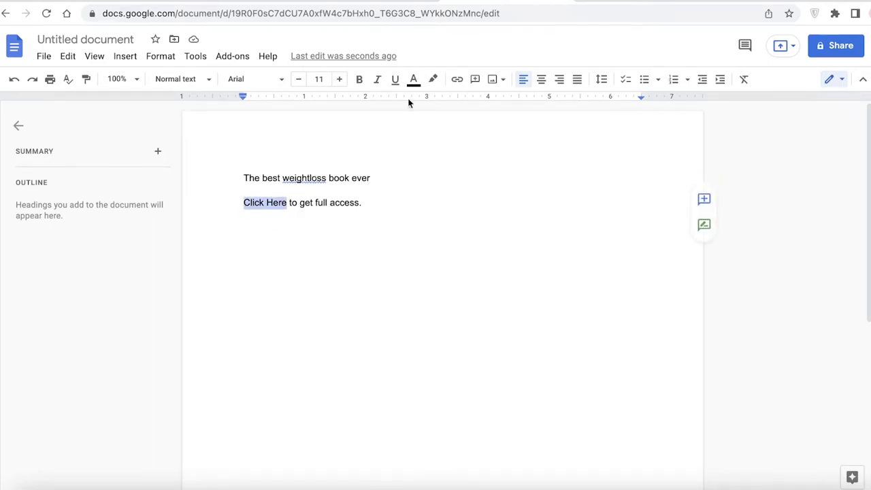
left_click(457, 80)
right_click(358, 239)
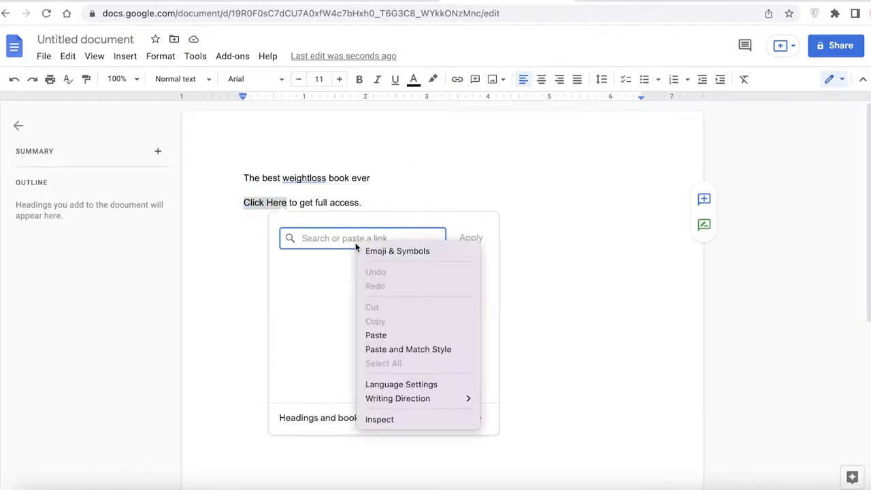
left_click(379, 347)
left_click(476, 239)
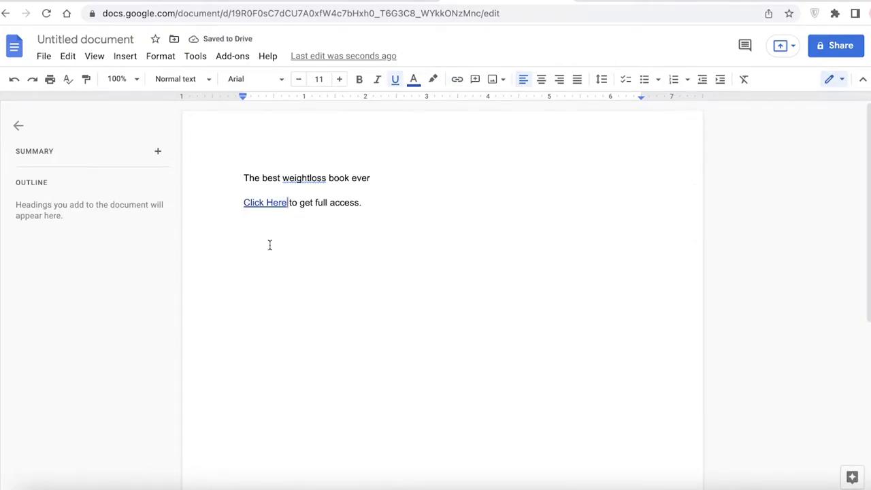
left_click(303, 199)
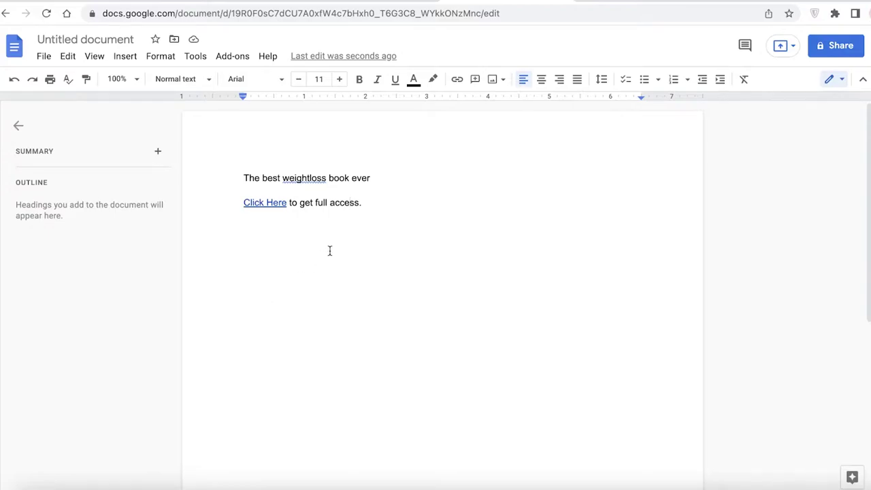
Correct 'weightloss' to 'weight loss' using the spelling suggestion
scroll(231, 233, "down", 5)
scroll(292, 242, "up", 5)
scroll(327, 258, "down", 1)
scroll(367, 265, "down", 1)
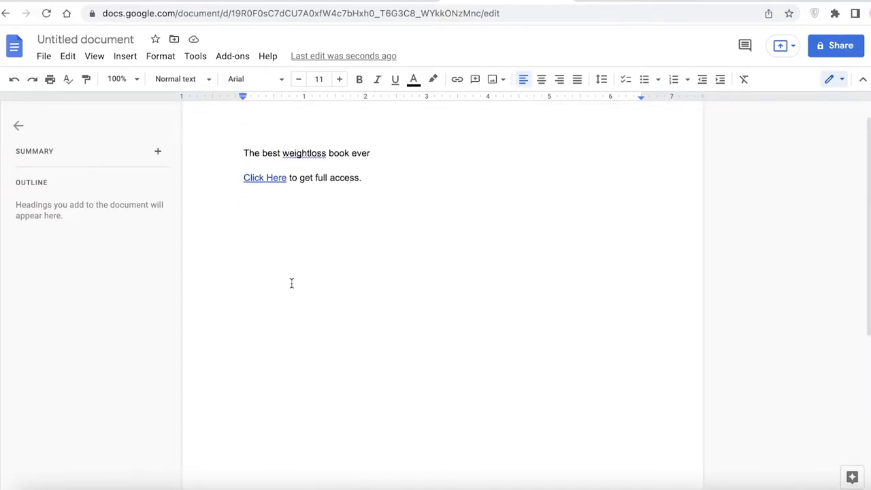
scroll(483, 200, "up", 3)
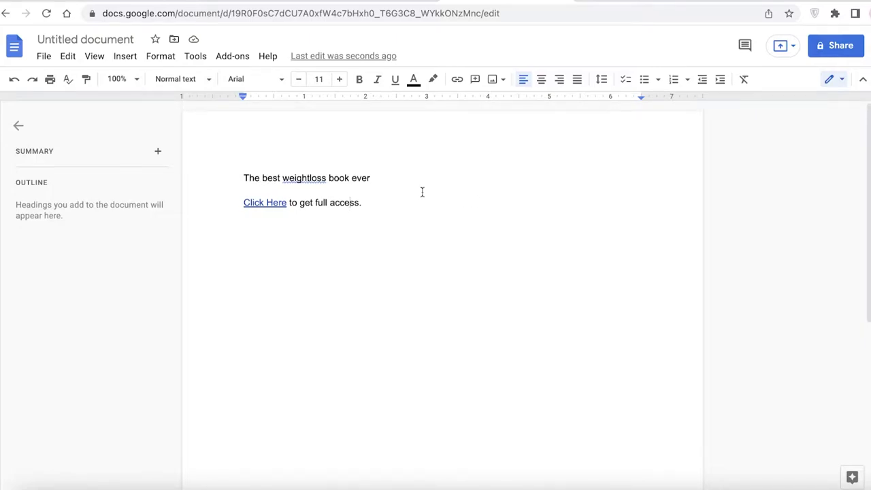
left_click(304, 179)
left_click(324, 156)
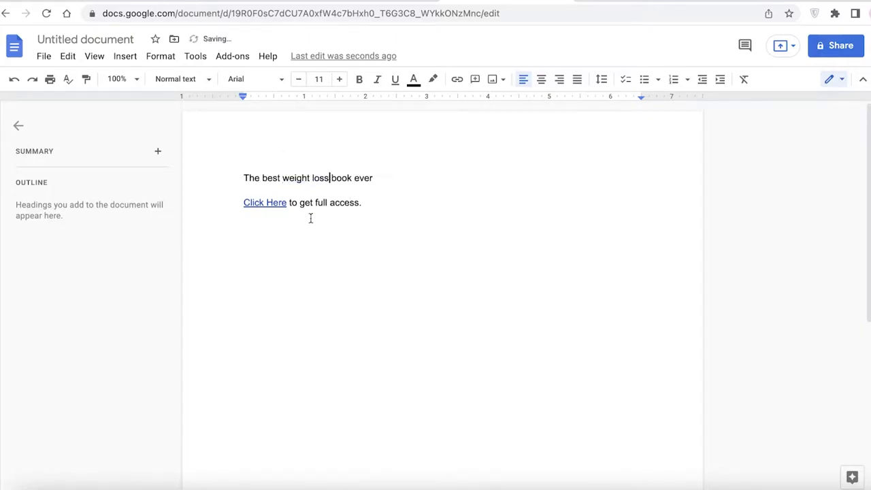
Put '-->' before the Click Here link and add a blank line under the headline
left_click(400, 200)
left_click(220, 202)
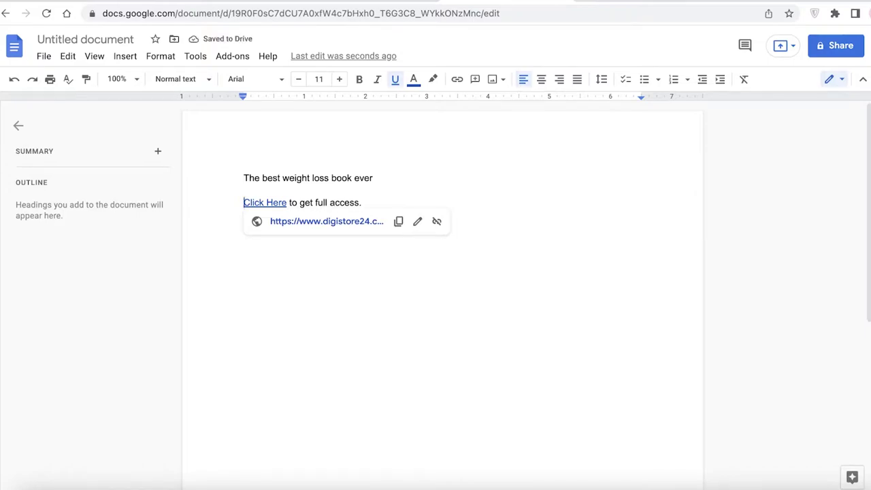
type("-->")
type("b")
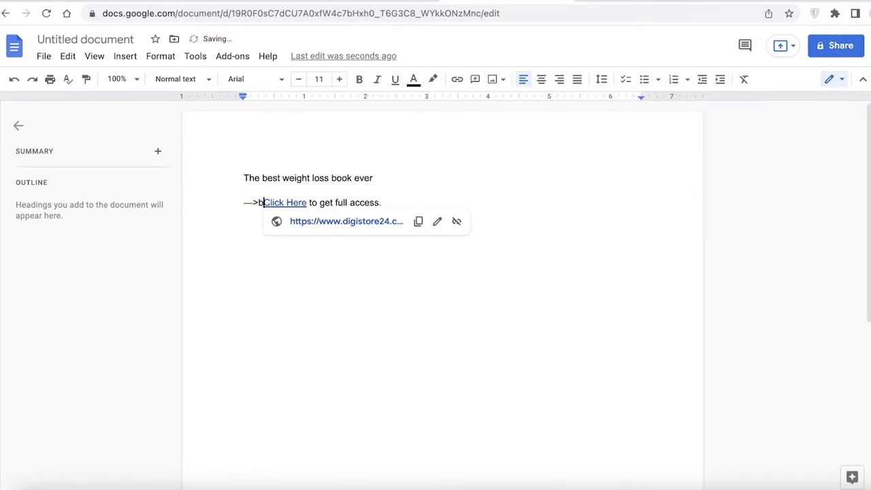
key("BackSpace")
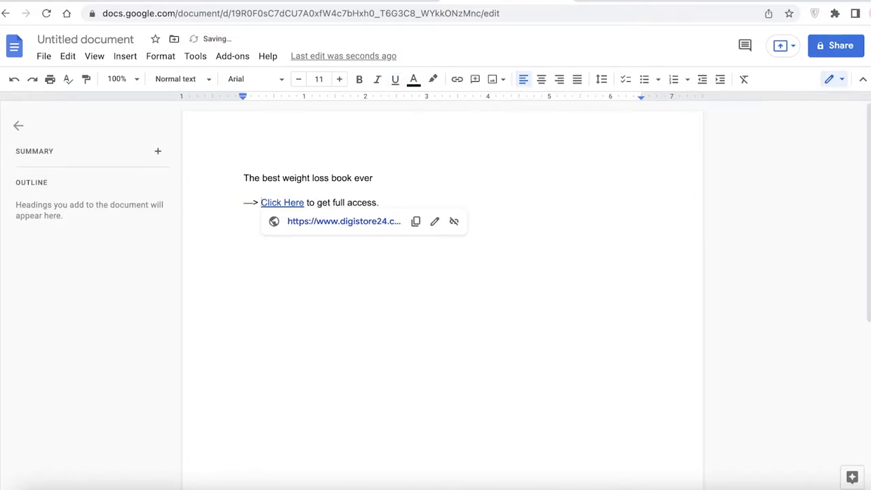
key("Up")
key("End")
key("Return")
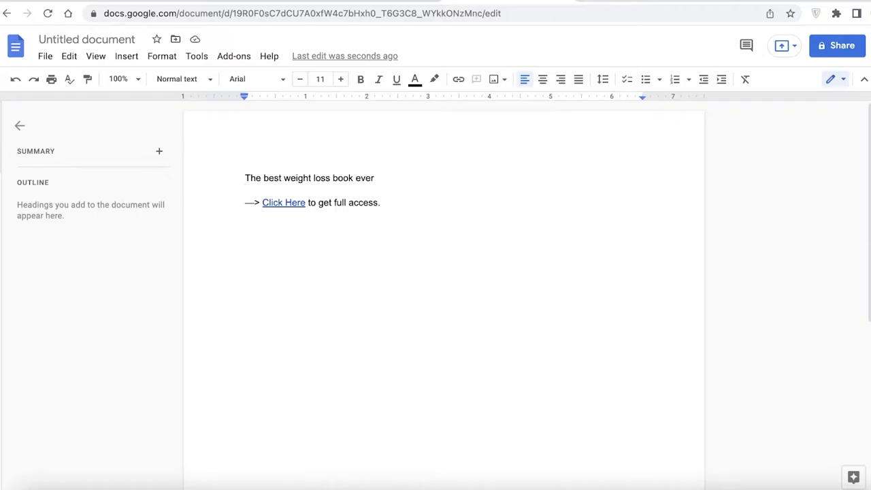
Title the document 'The best weight loss book ever'
left_click(114, 40)
left_click(476, 13)
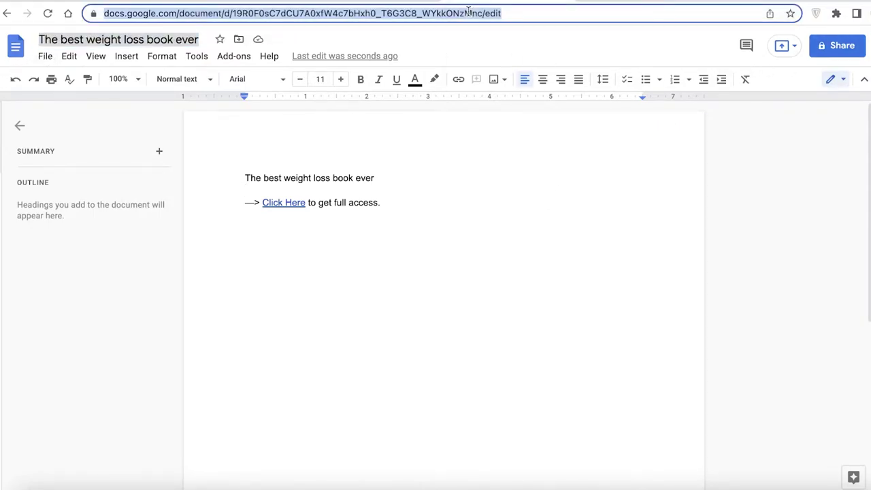
left_click(258, 53)
Reopen 'The best weight loss book ever' from the Docs home list and open Share
left_click(15, 46)
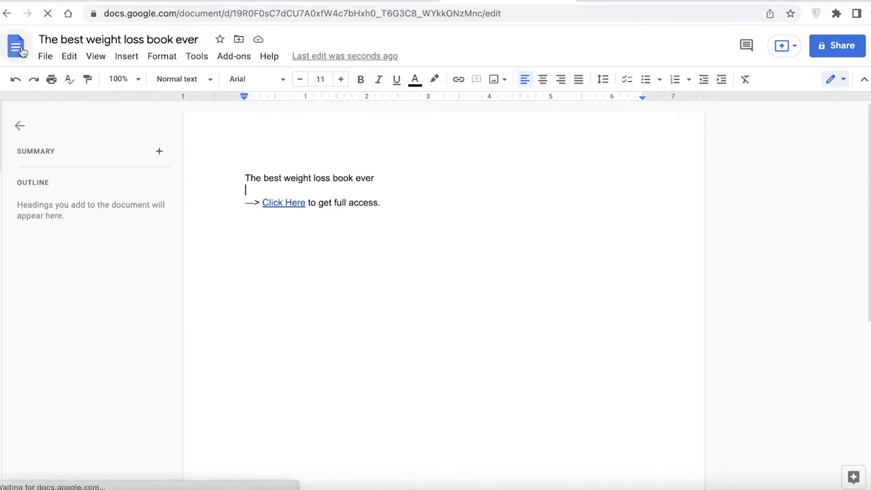
scroll(249, 232, "down", 1)
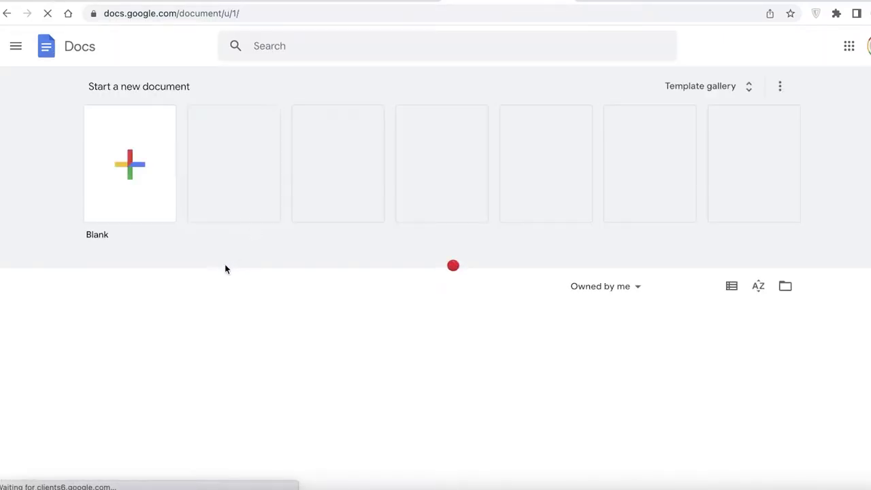
scroll(631, 357, "down", 1)
left_click(198, 427)
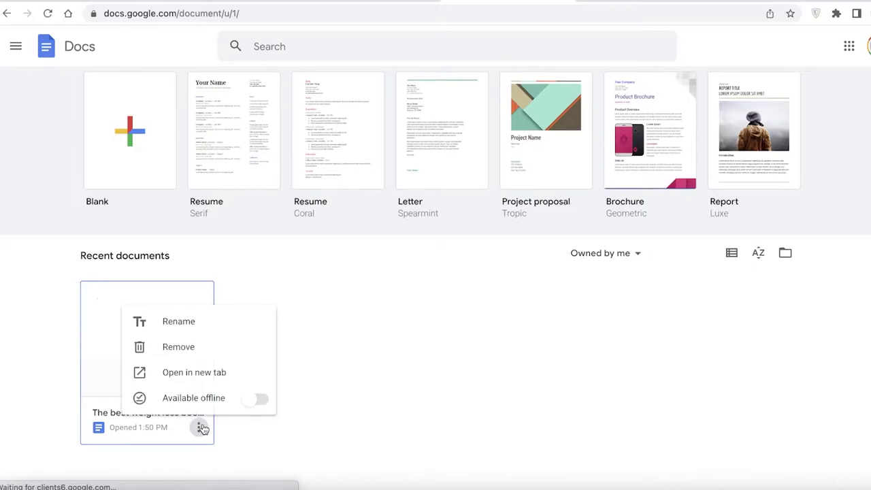
left_click(111, 333)
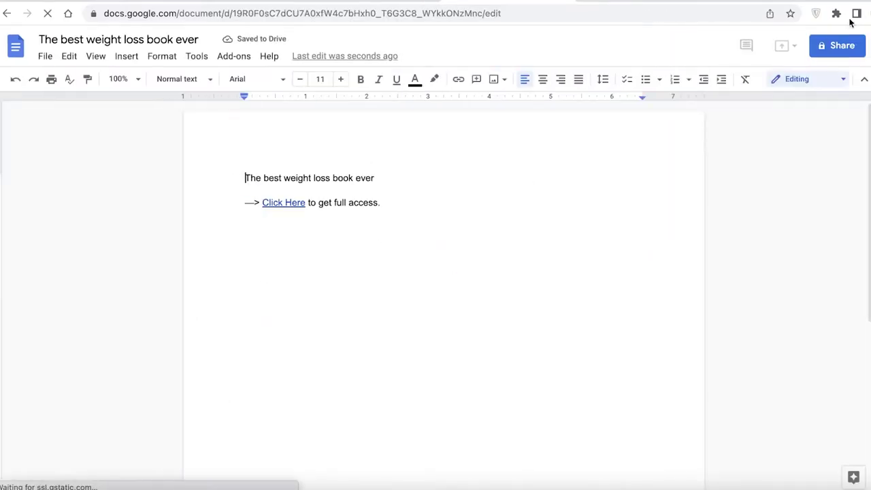
left_click(835, 47)
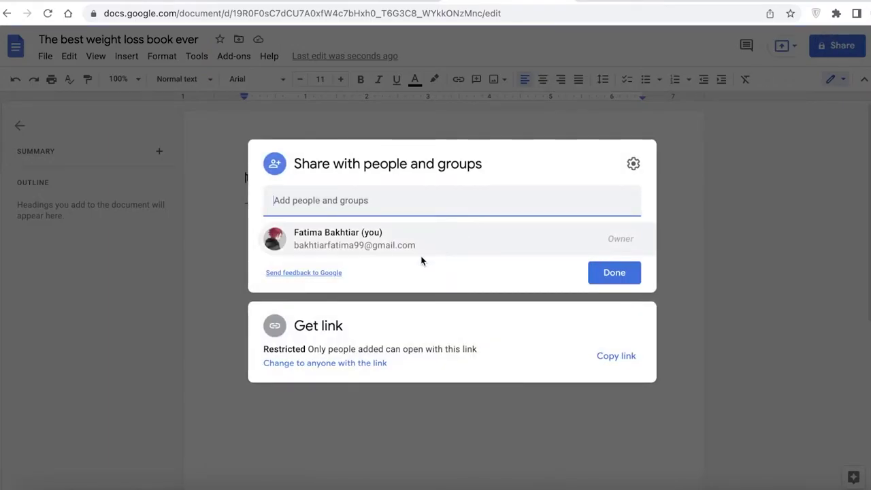
Set link access to Anyone with the link as Viewer and copy the share link
left_click(603, 356)
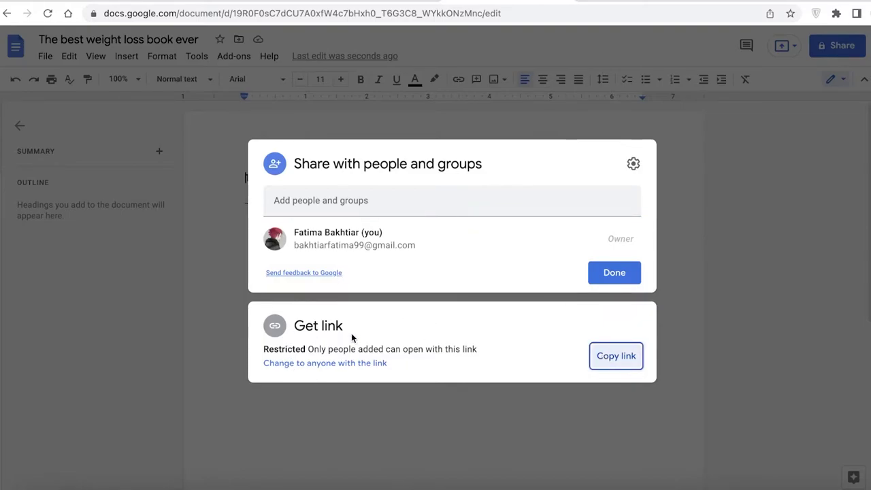
left_click(340, 365)
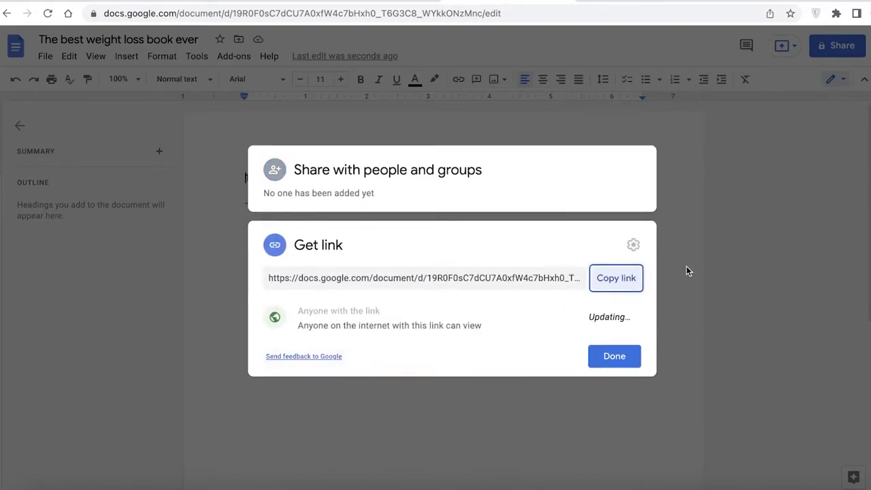
left_click(616, 318)
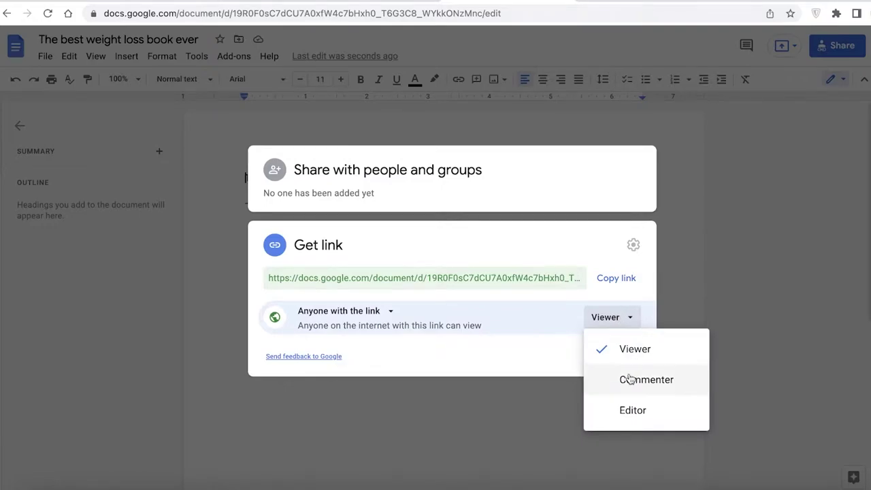
left_click(628, 344)
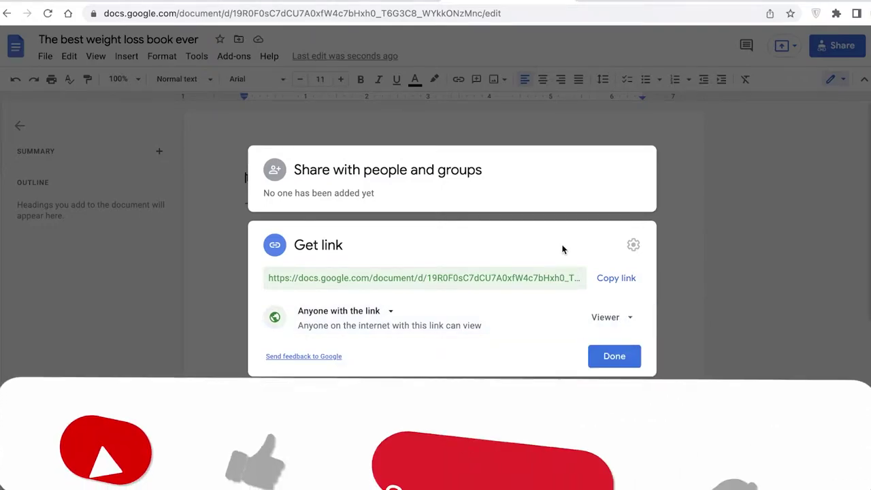
left_click(623, 287)
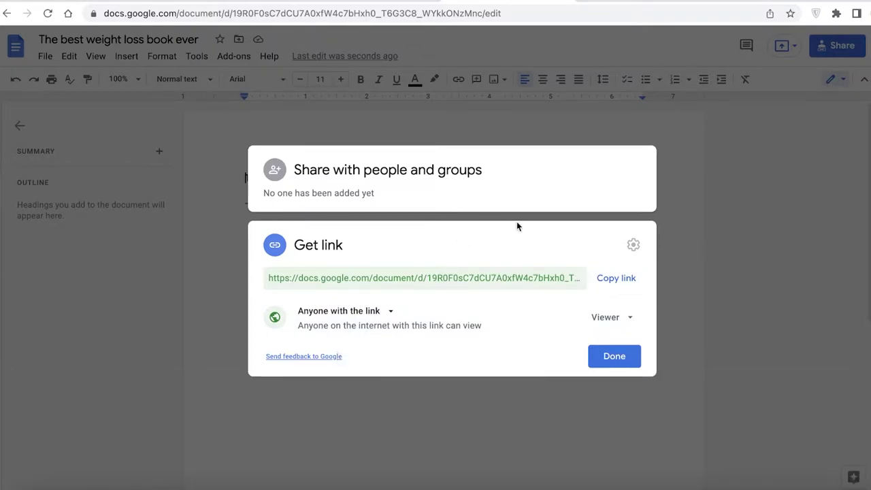
Go to the Facebook keto group, then start and discard a new post draft
left_click(741, 5)
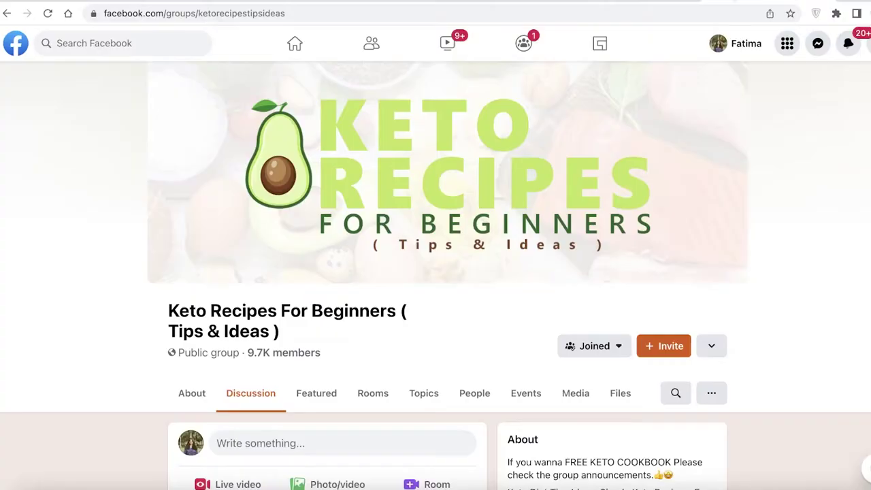
scroll(169, 289, "down", 3)
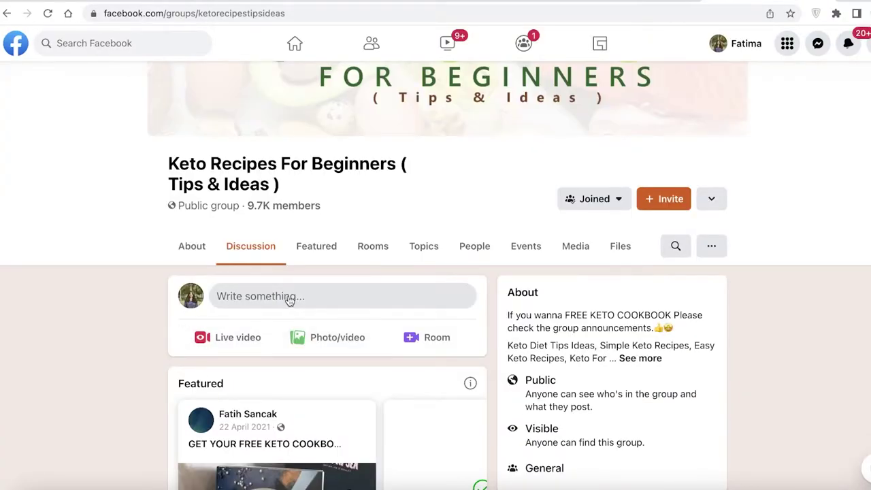
left_click(288, 297)
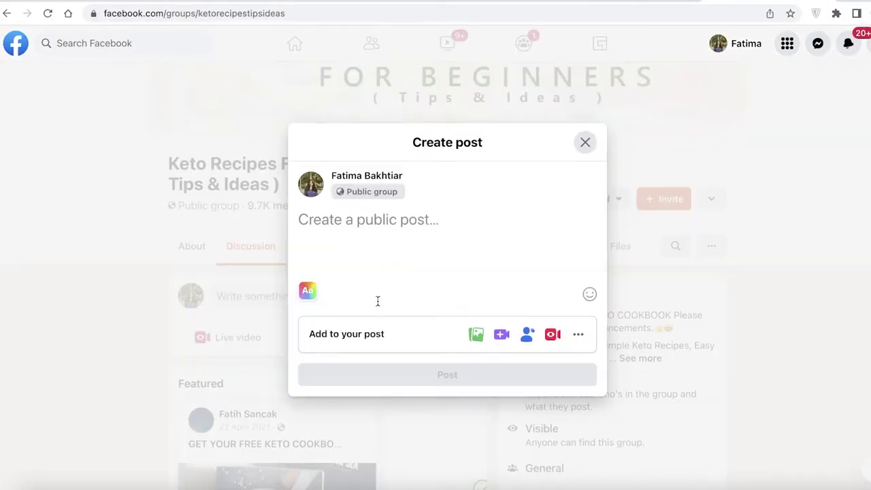
left_click(585, 142)
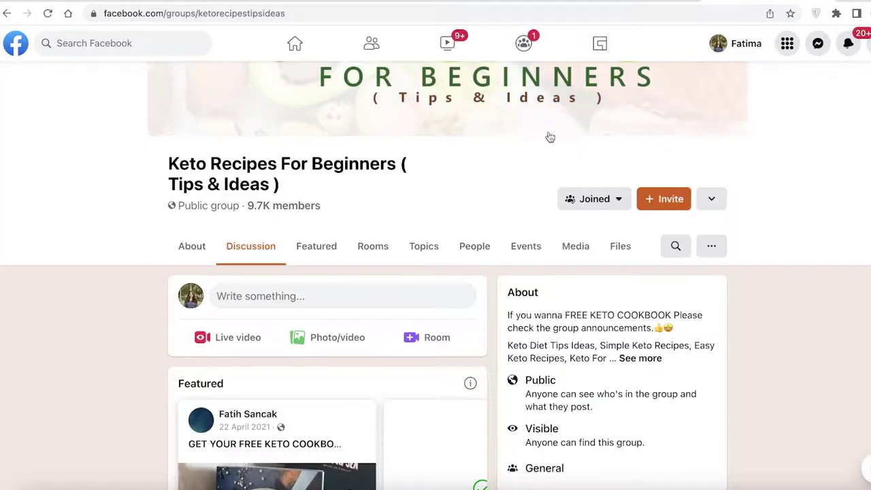
Search Facebook for keto, filter to Groups, and open Keto & Low Carb For Beginners
left_click(153, 43)
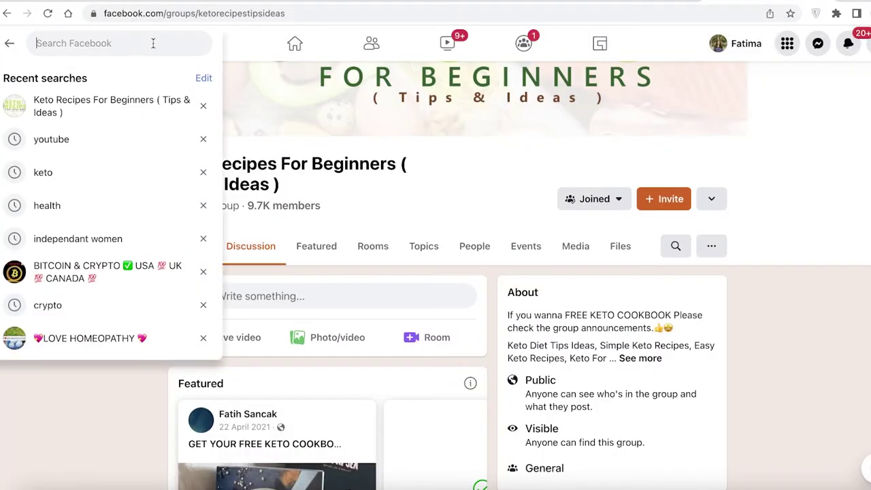
left_click(98, 179)
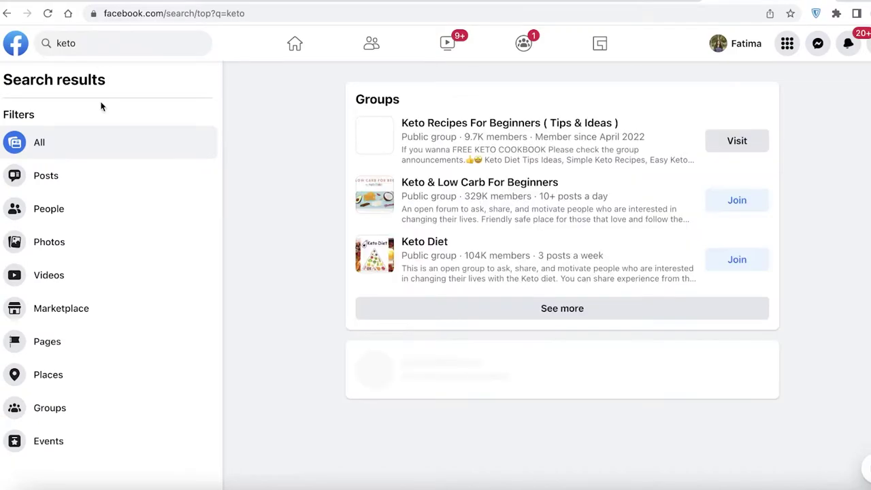
left_click(40, 408)
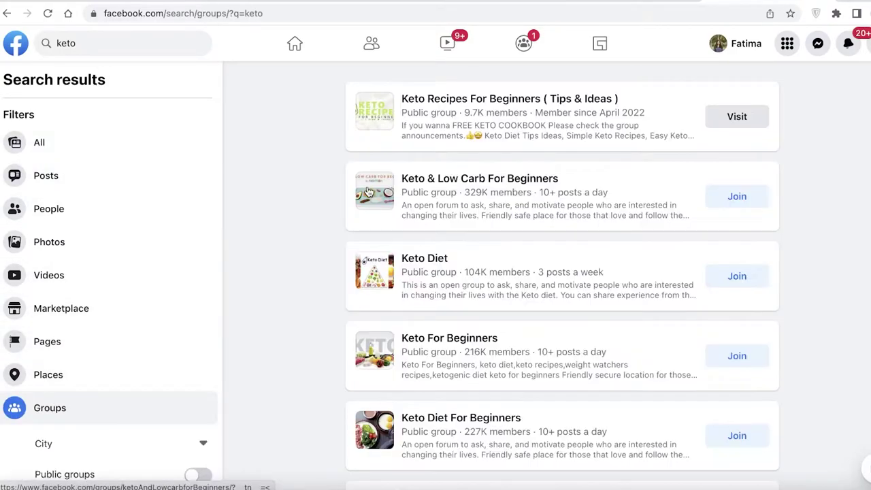
mouse_move(572, 101)
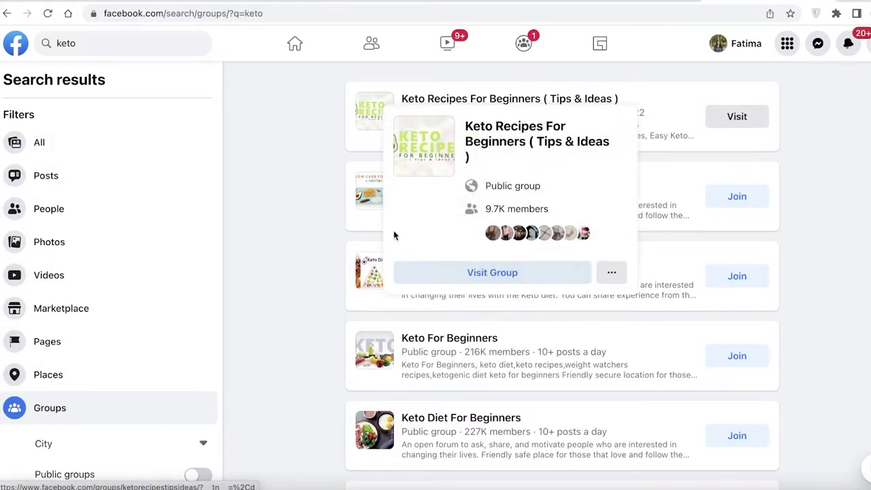
left_click(271, 272)
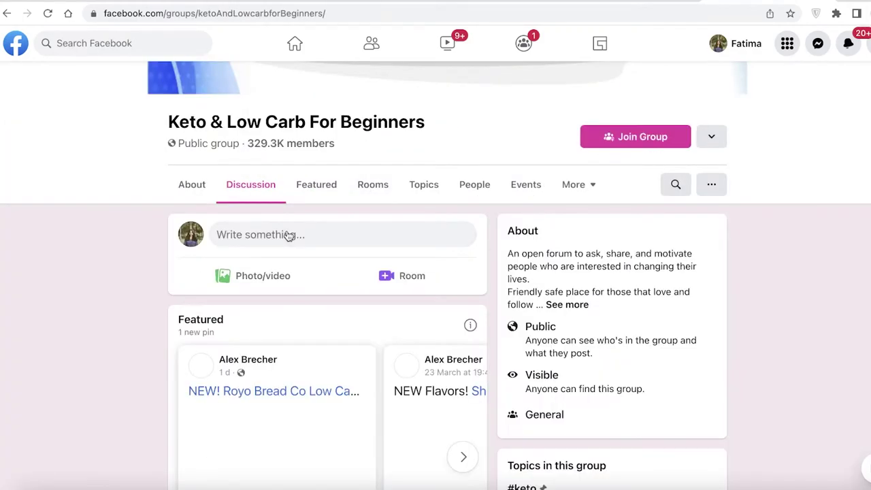
Start a group post introducing the best keto meal plan in Google Docs
left_click(289, 235)
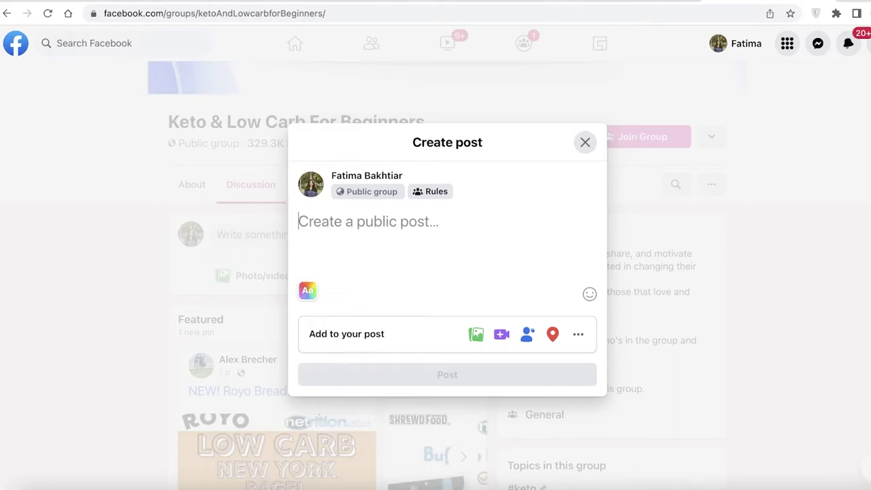
type("I")
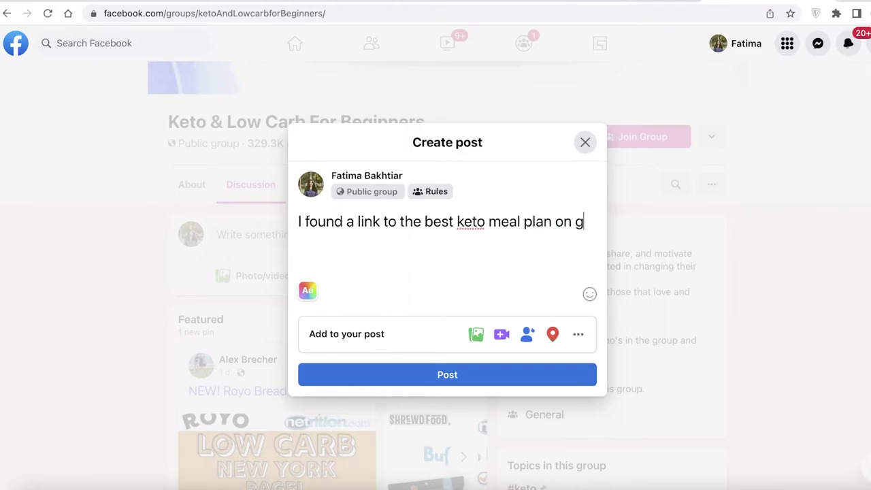
type("oogle d")
key("BackSpace")
type("docs")
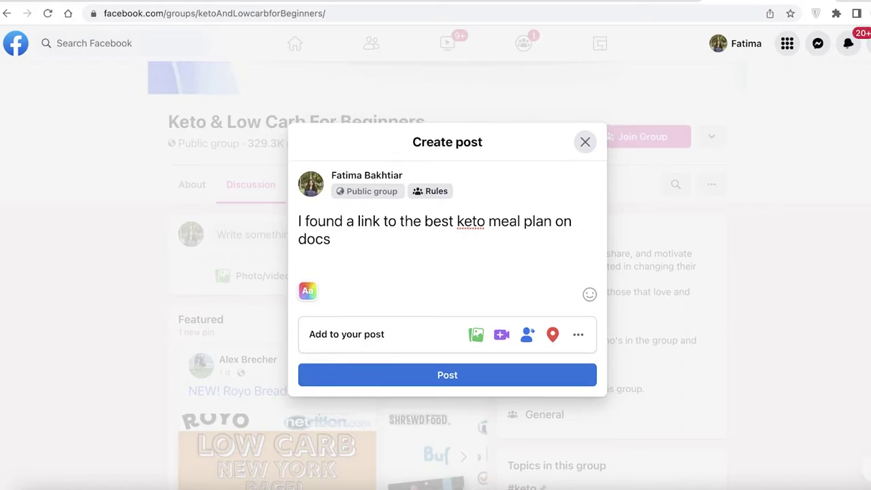
Paste the Google Docs share link into the post and publish it to the group
right_click(365, 270)
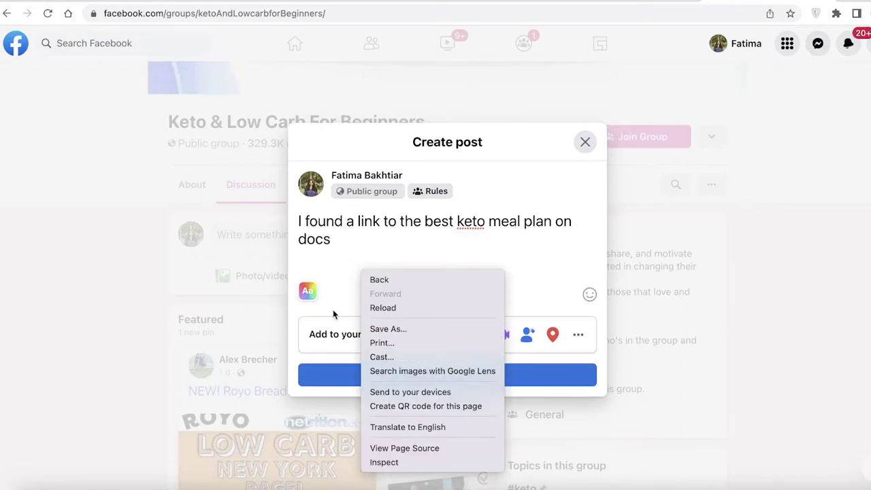
left_click(336, 247)
right_click(325, 256)
left_click(354, 333)
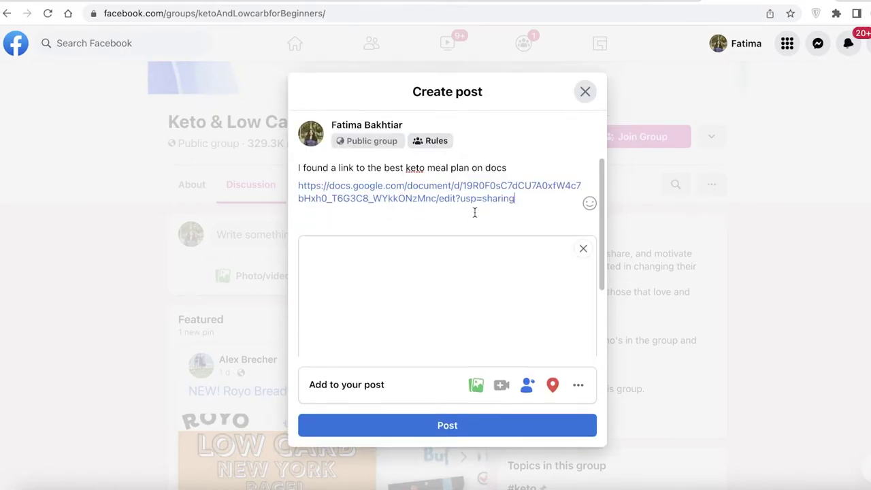
left_click(418, 431)
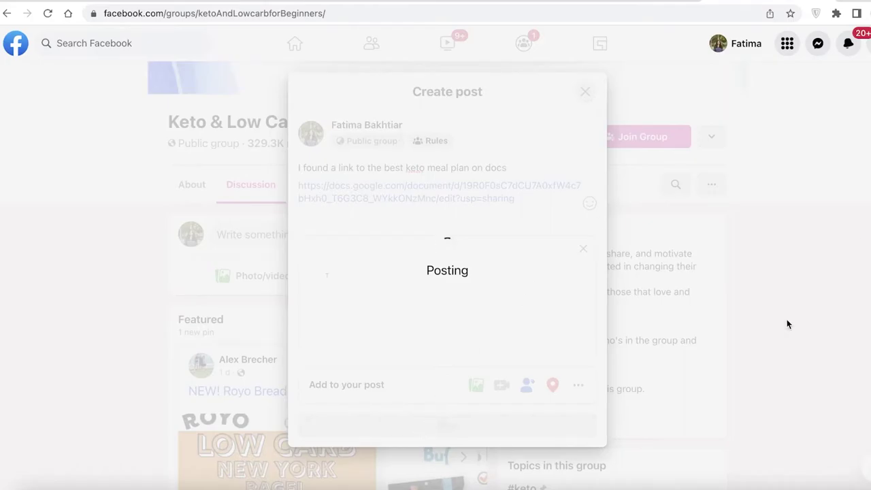
Dismiss the approval notice and comment the Google Docs link on the 'I'm hungry this morning' post
scroll(791, 306, "down", 4)
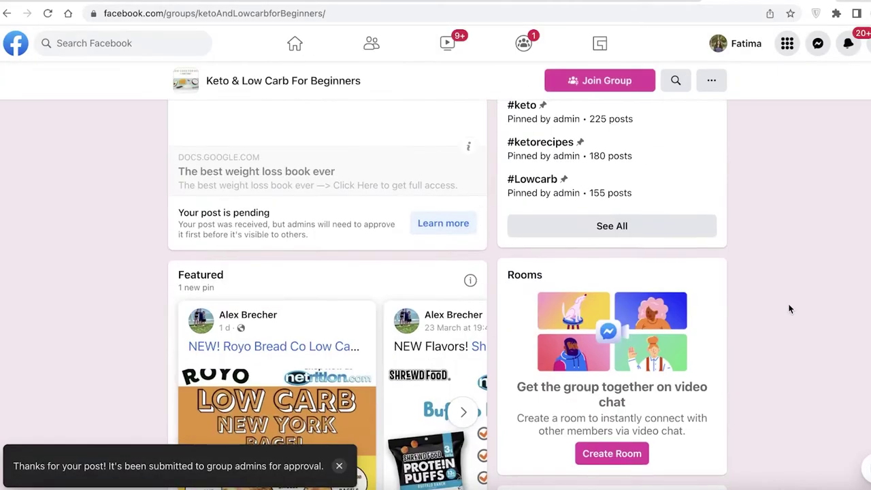
scroll(789, 308, "down", 10)
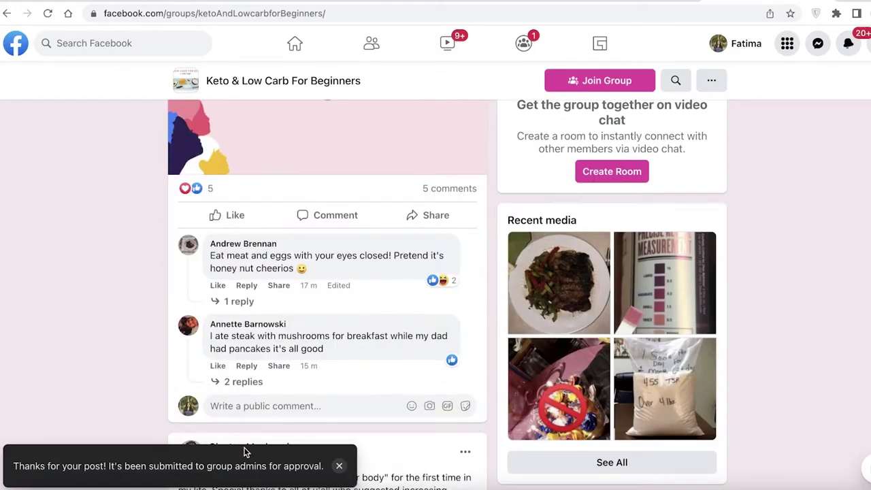
left_click(342, 466)
scroll(330, 419, "up", 10)
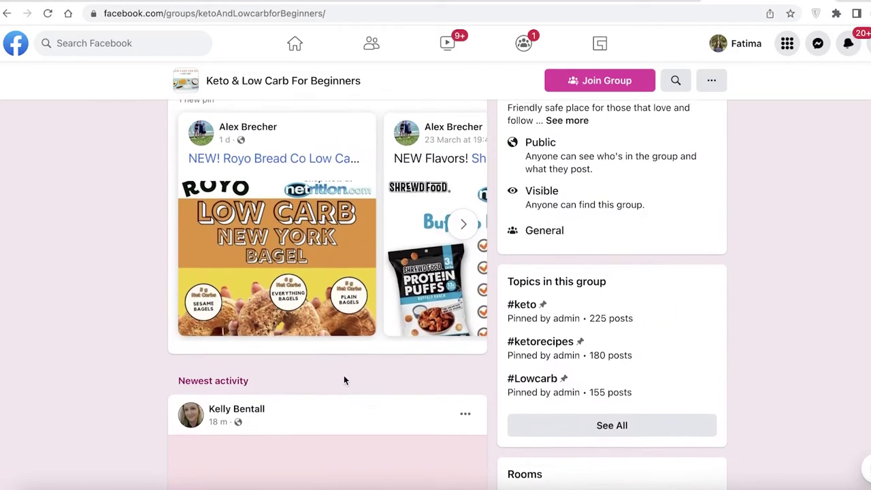
scroll(344, 375, "down", 10)
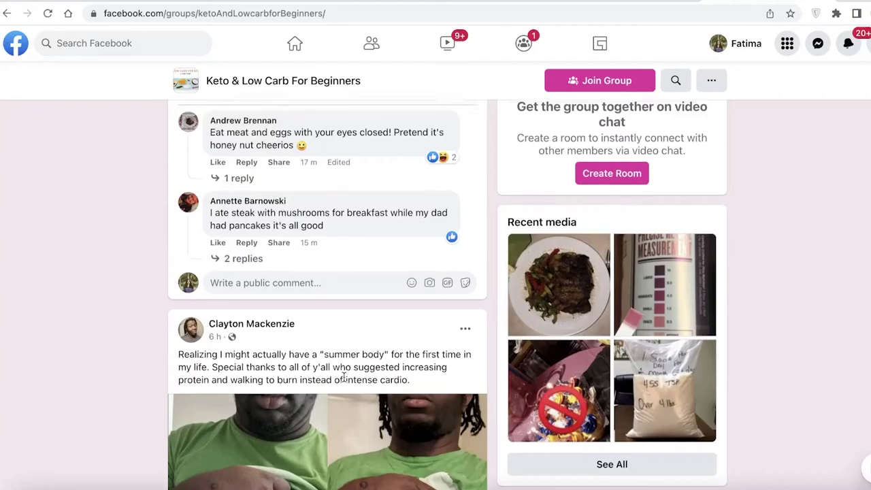
scroll(344, 376, "up", 2)
scroll(347, 378, "up", 3)
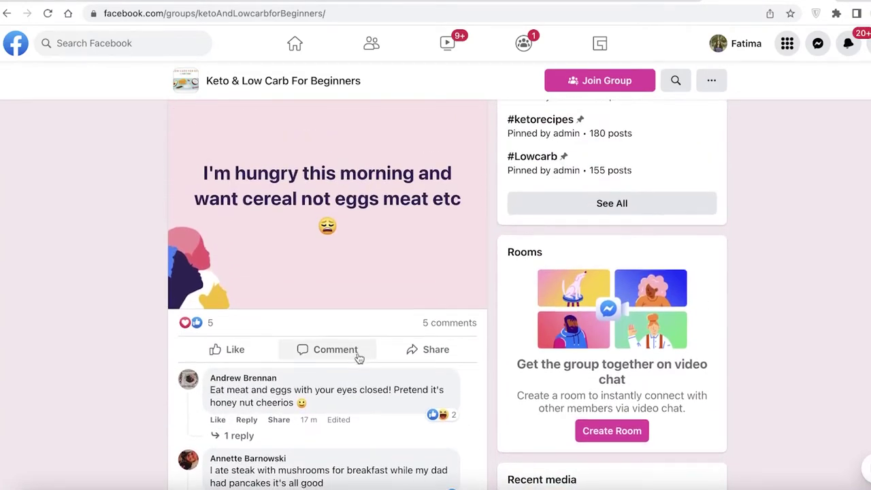
scroll(358, 356, "down", 2)
scroll(334, 406, "up", 3)
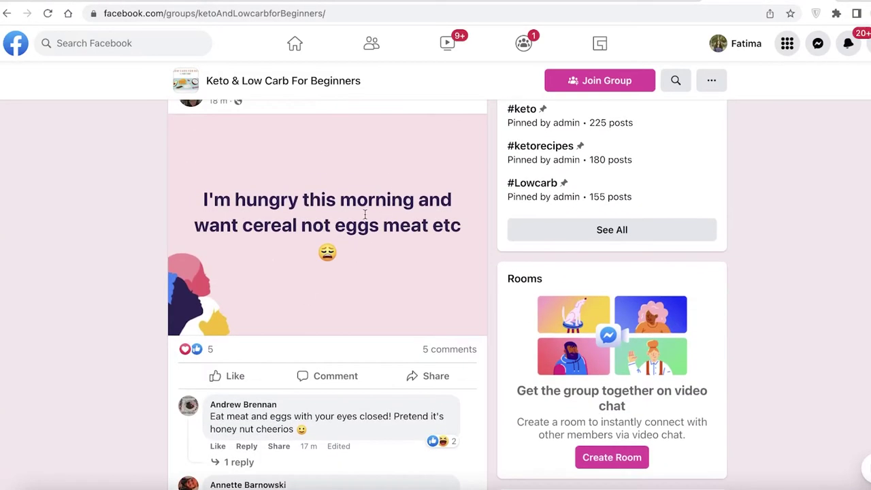
scroll(493, 235, "down", 3)
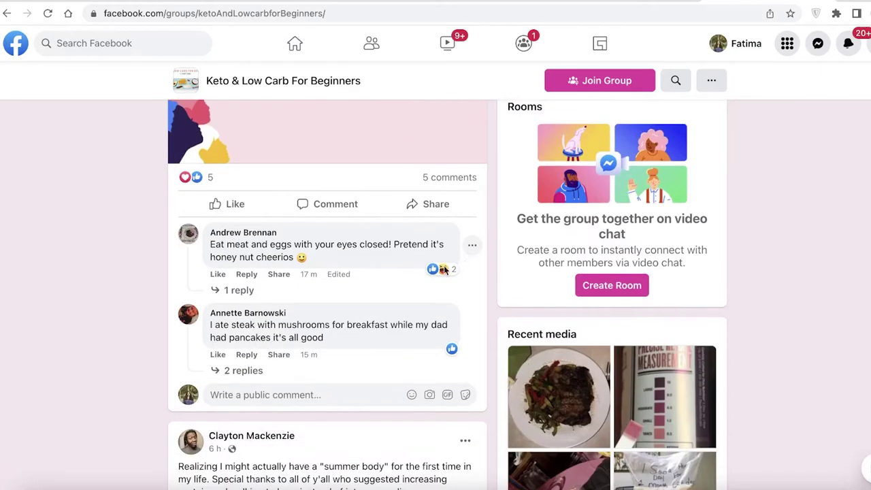
right_click(277, 395)
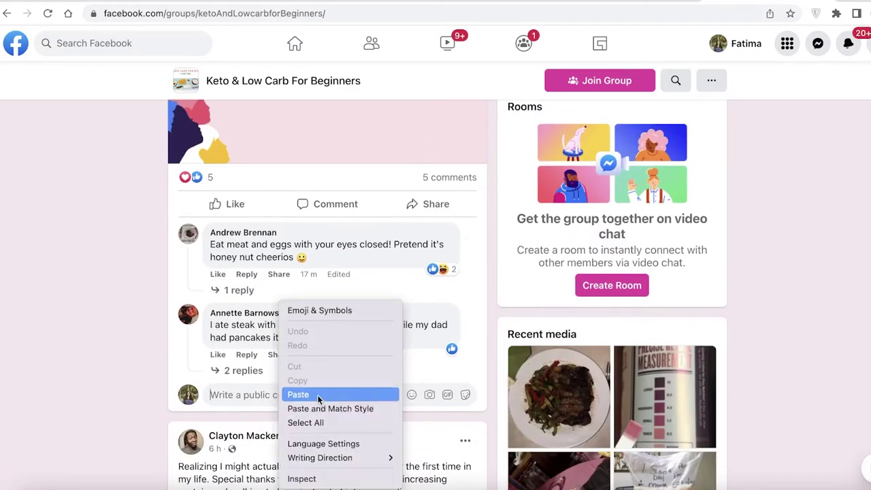
left_click(297, 394)
key("Return")
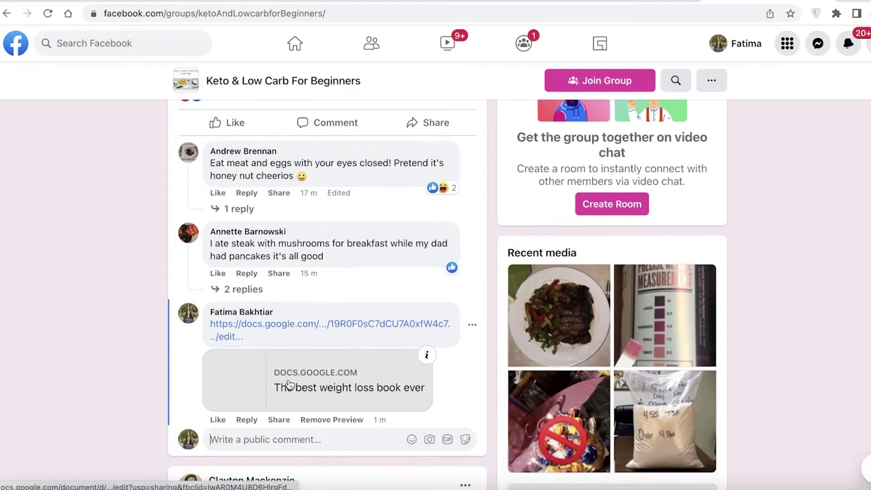
Reply under the link comment: 'follow this plan for bettr results and less hunger!'
left_click(246, 420)
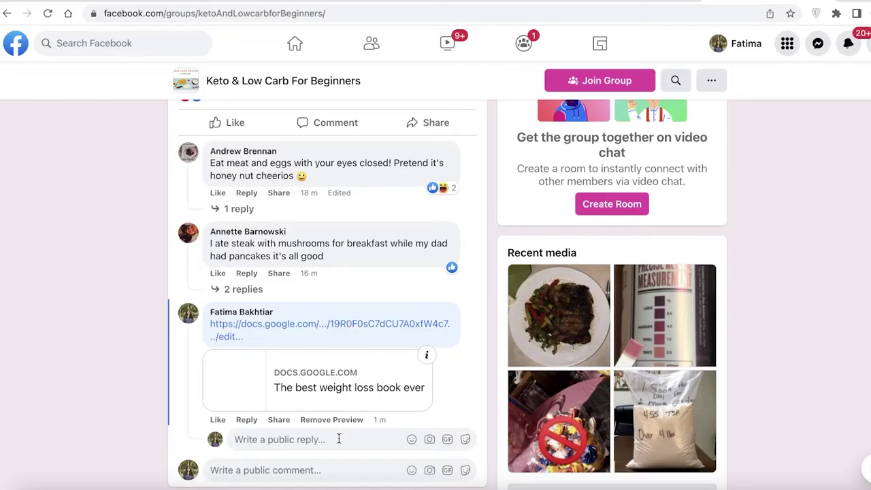
type("fol")
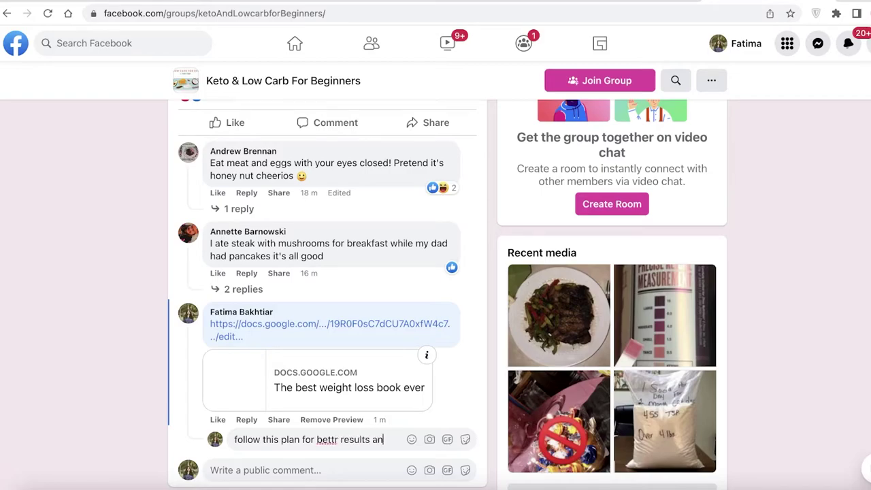
type("ss hunger!")
key("Return")
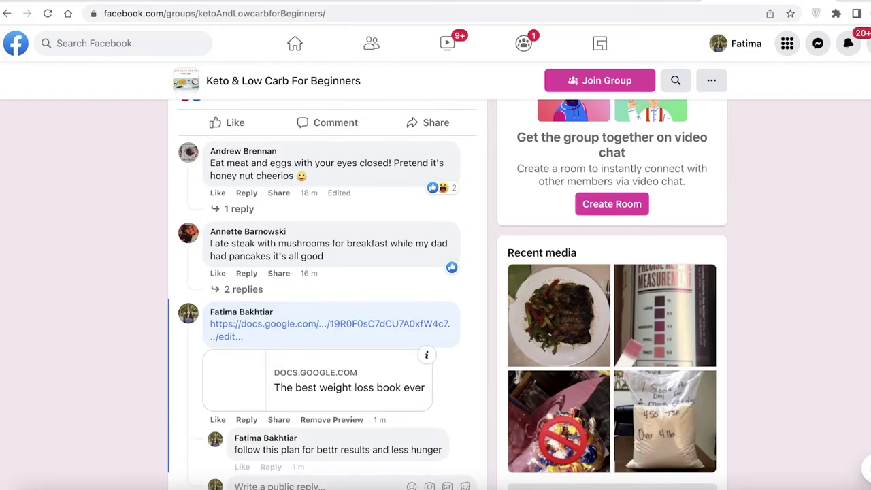
scroll(312, 349, "up", 2)
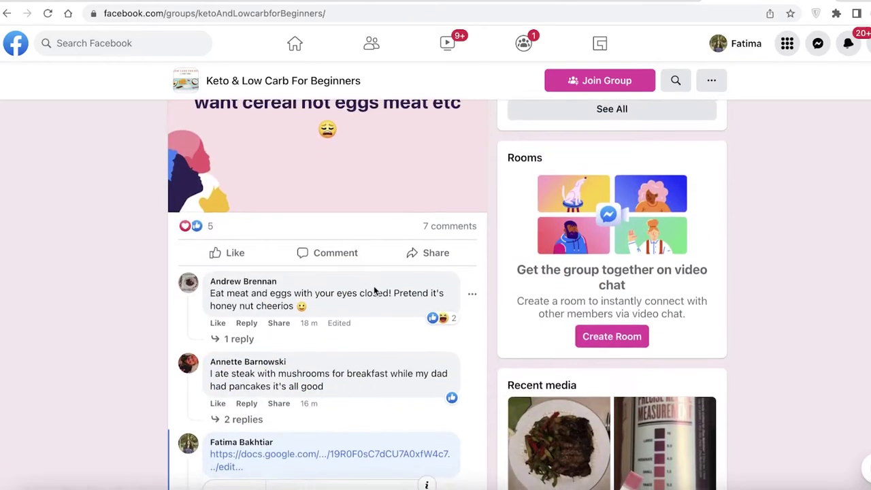
scroll(154, 200, "up", 3)
scroll(276, 223, "down", 8)
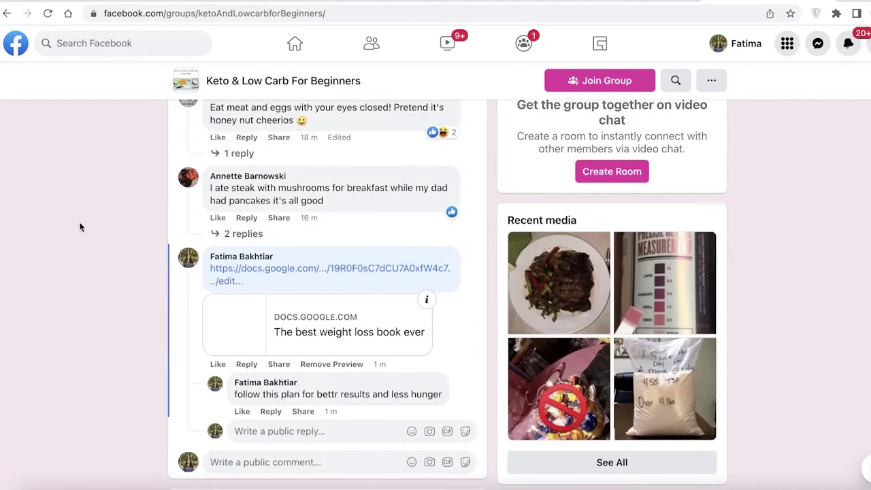
scroll(354, 245, "up", 5)
scroll(352, 251, "down", 5)
scroll(352, 250, "up", 15)
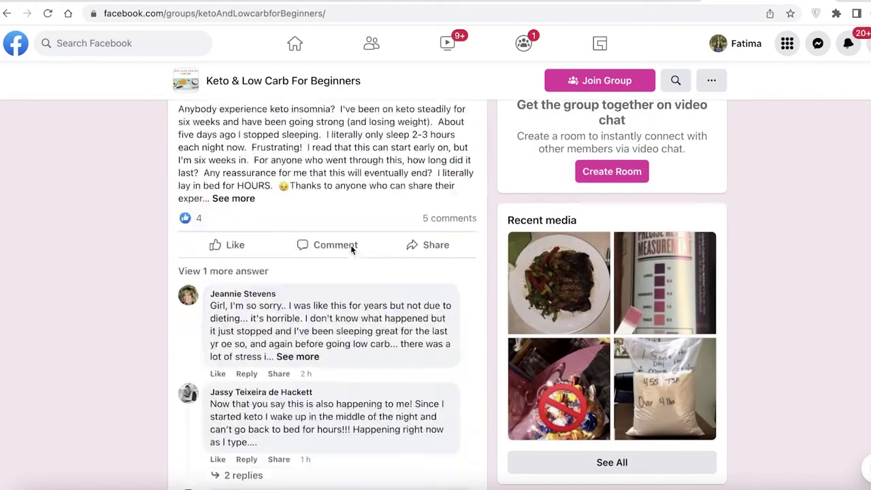
scroll(352, 250, "down", 6)
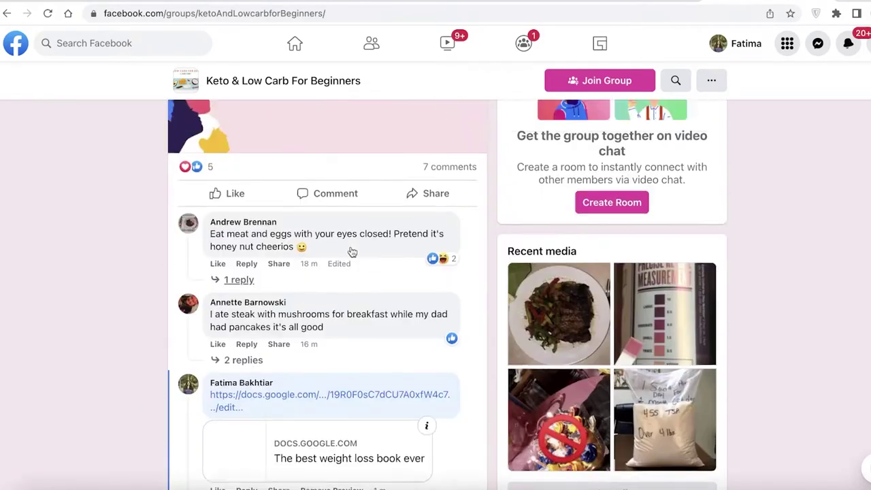
scroll(352, 251, "up", 5)
scroll(352, 250, "down", 8)
scroll(352, 252, "up", 6)
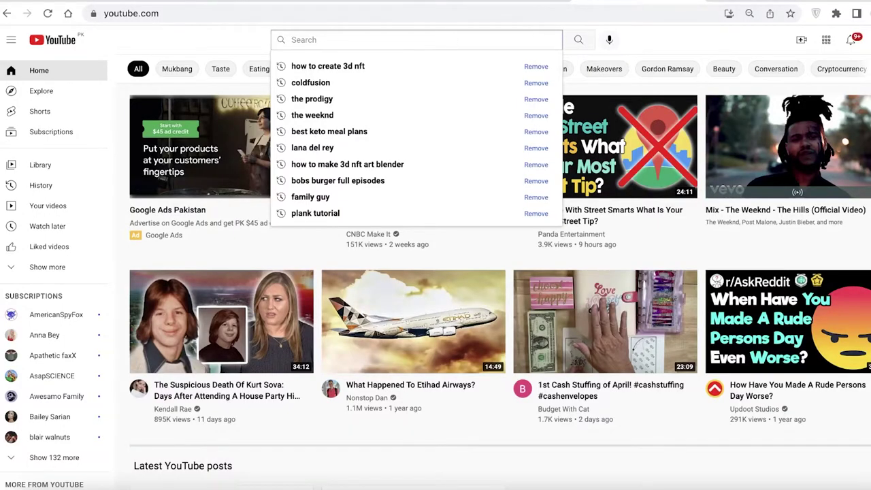
Search YouTube for 'keto' and skim the results
type("to")
key("Return")
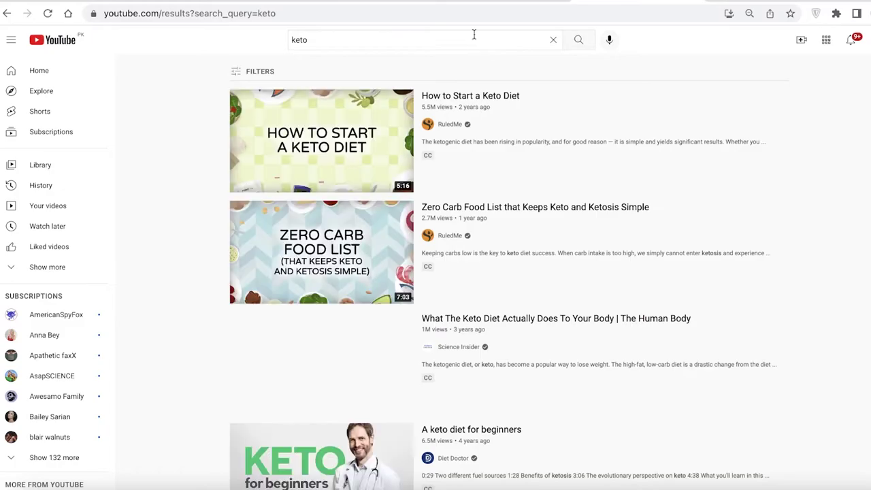
mouse_move(338, 145)
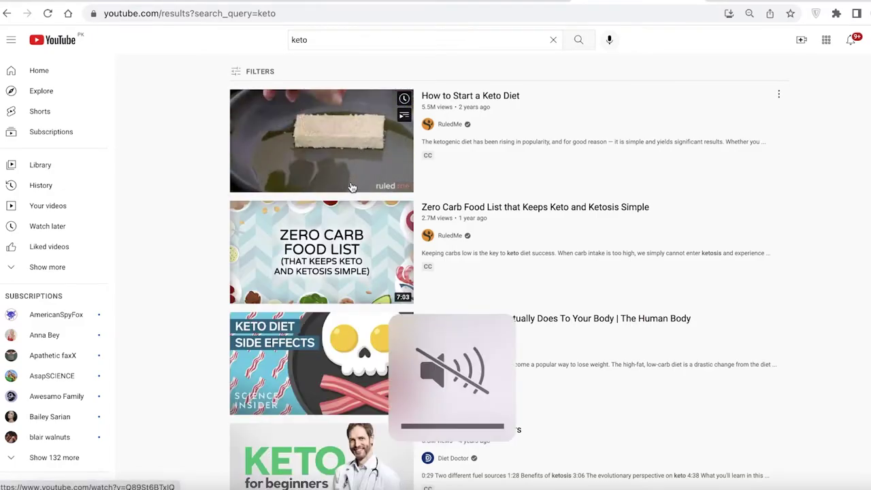
scroll(359, 155, "down", 6)
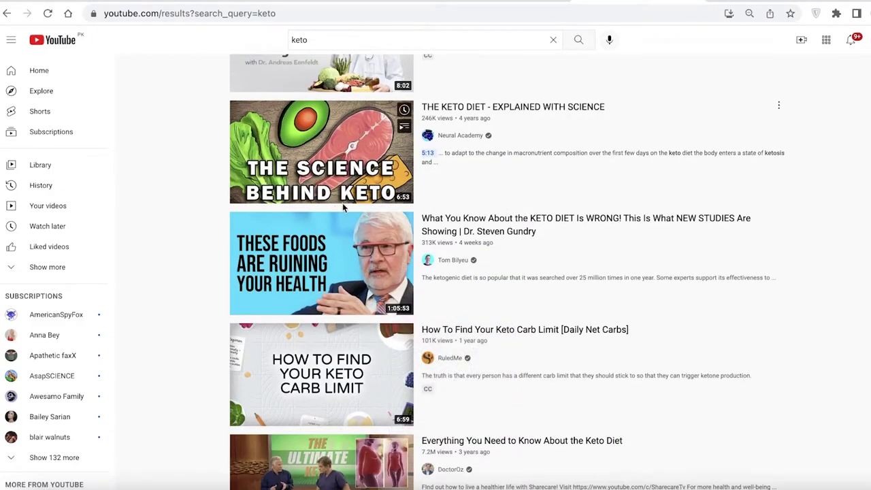
Replace the query with 'how to lose weight on keto' and browse the results
left_click(319, 40)
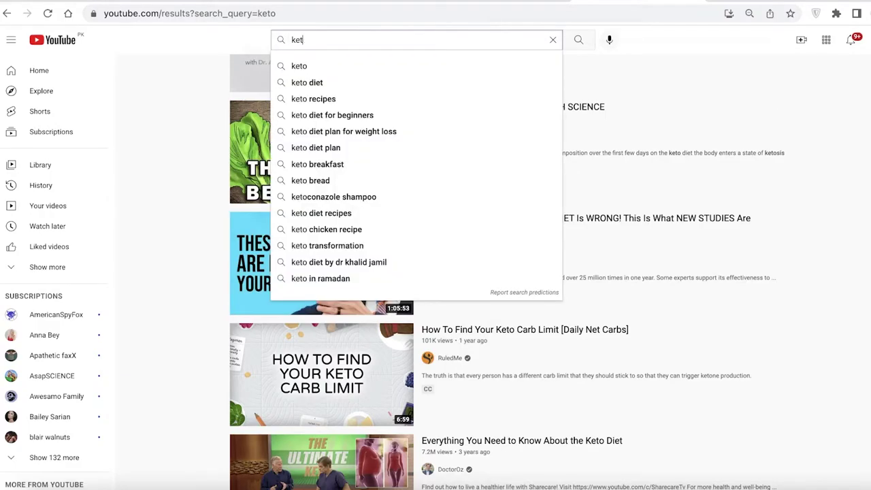
key("BackSpace")
key("BackSpace")
key("BackSpace")
type("how t")
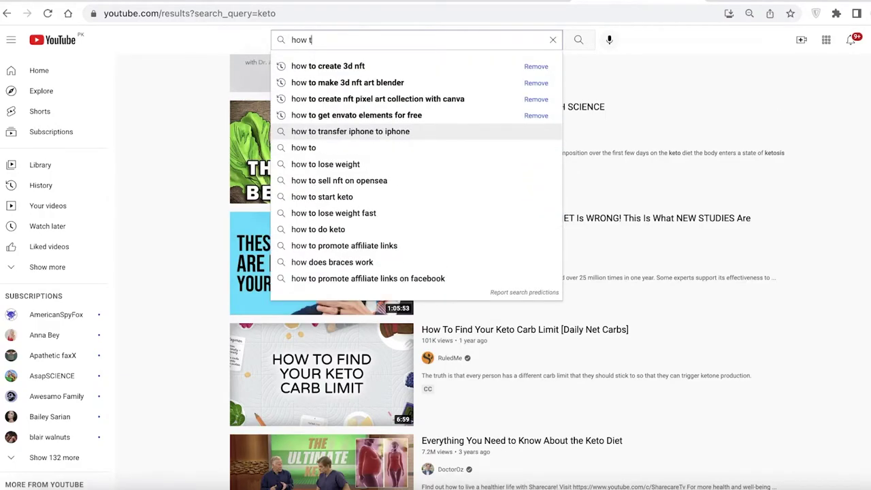
type("o lose weight o")
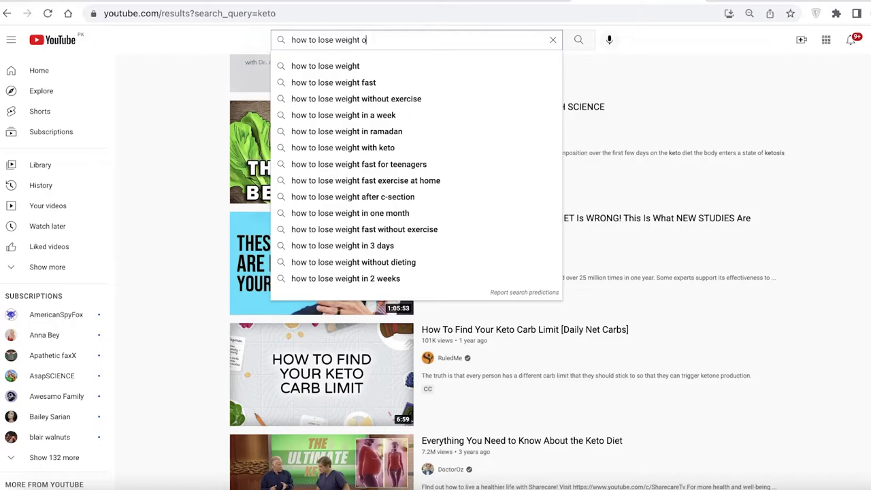
type("n keto")
key("Return")
scroll(410, 204, "down", 5)
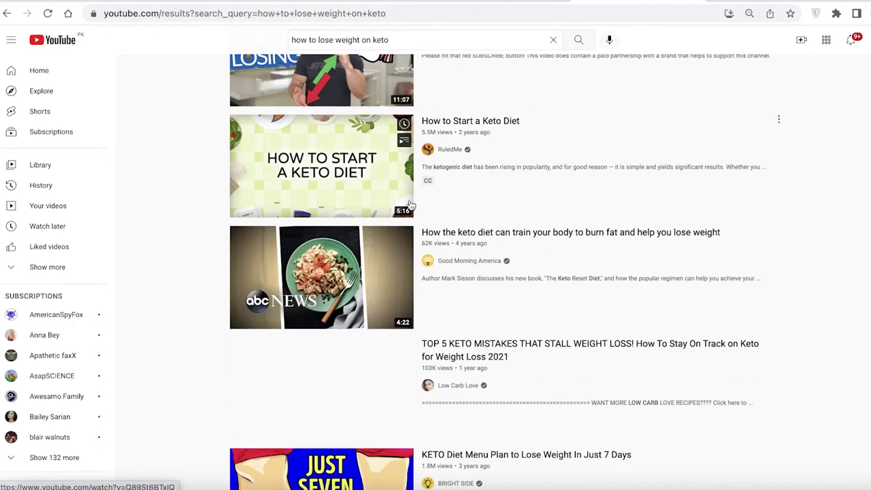
scroll(408, 211, "down", 8)
scroll(404, 213, "up", 5)
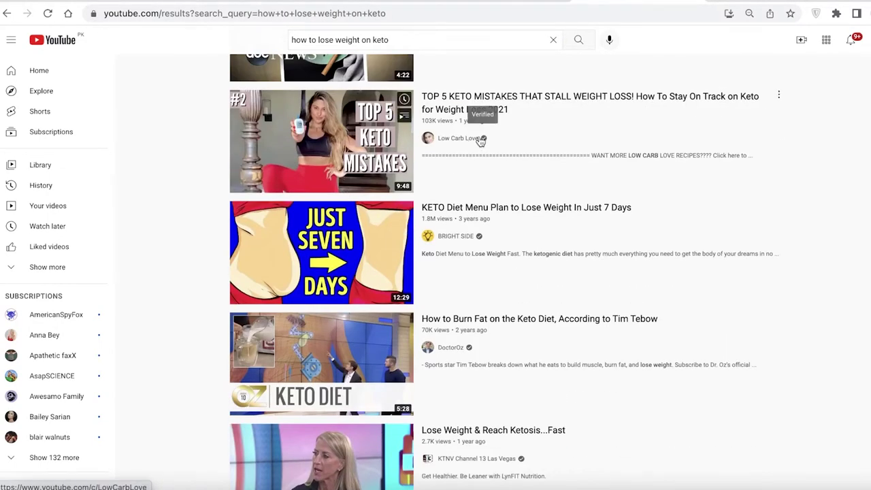
left_click(458, 139)
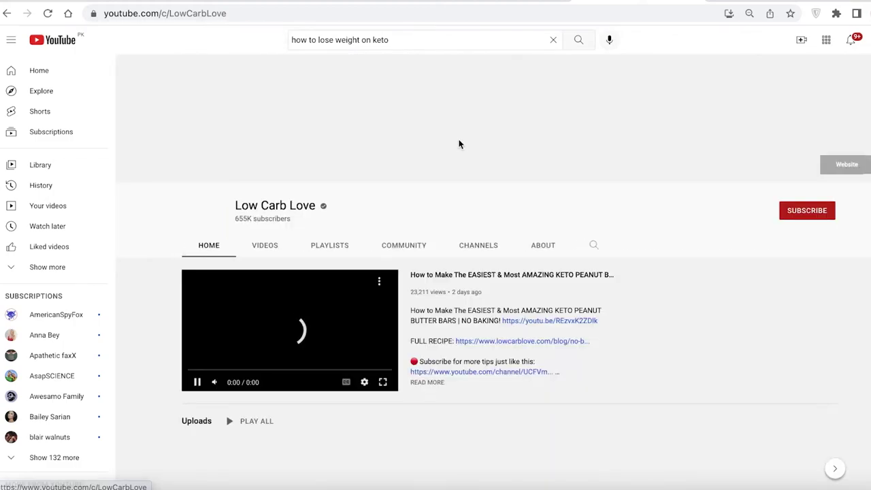
scroll(310, 317, "down", 2)
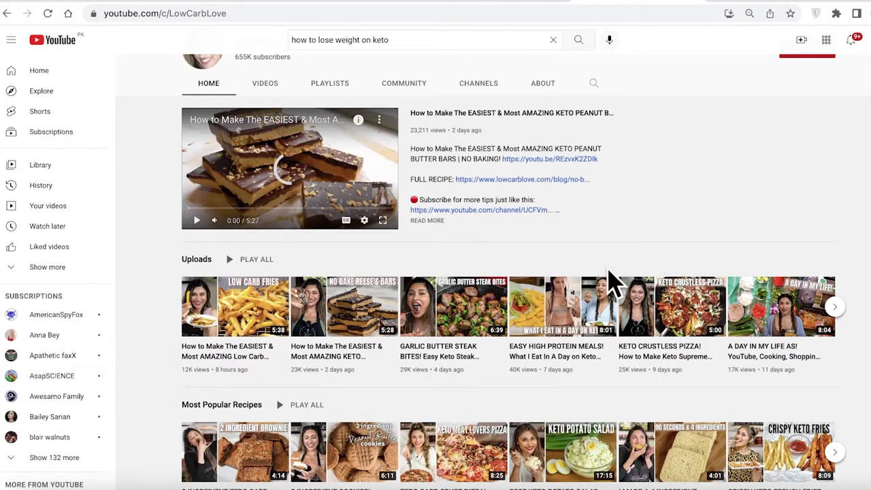
left_click(269, 88)
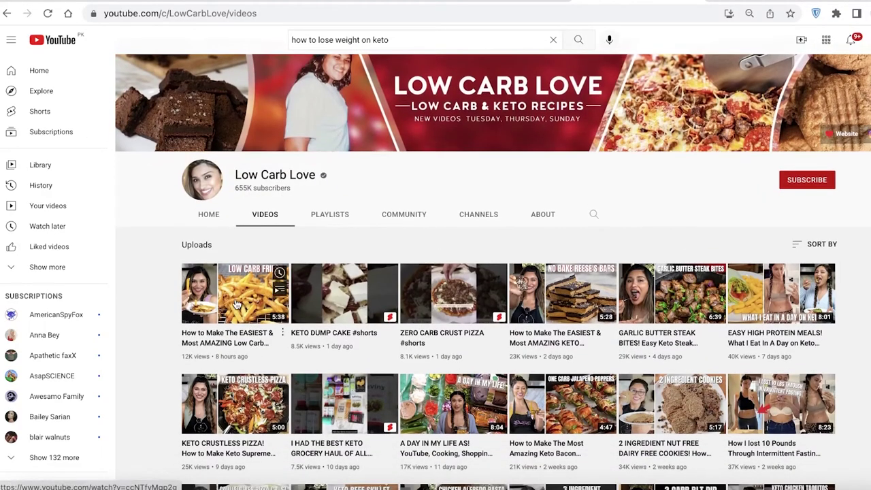
left_click(236, 304)
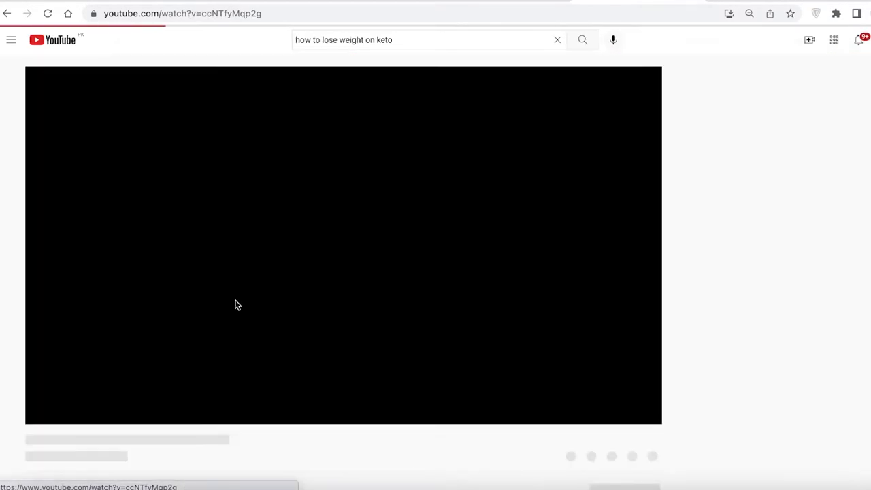
scroll(326, 255, "down", 5)
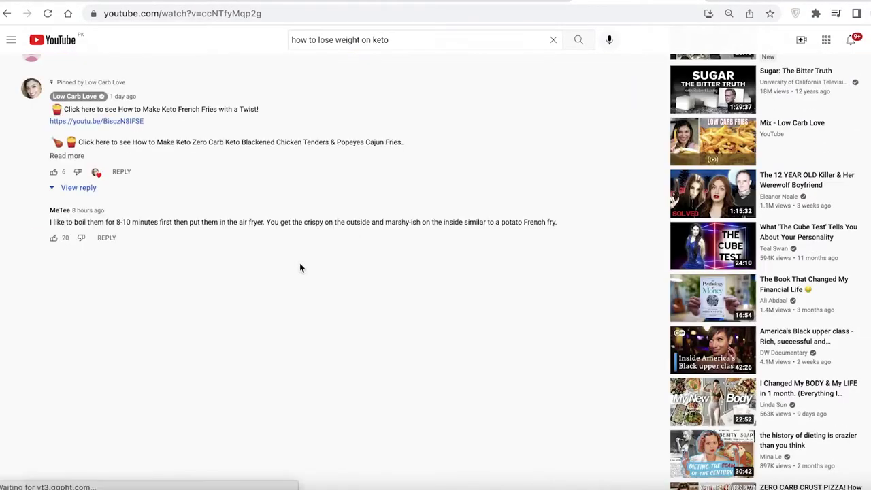
scroll(301, 266, "down", 4)
scroll(224, 241, "up", 15)
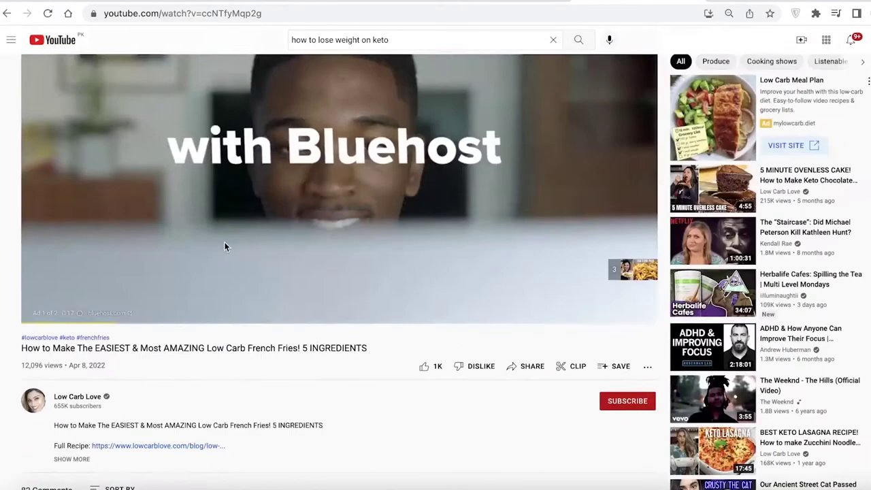
scroll(57, 385, "down", 1)
Expand the French fries video's full description
left_click(76, 331)
scroll(367, 313, "down", 5)
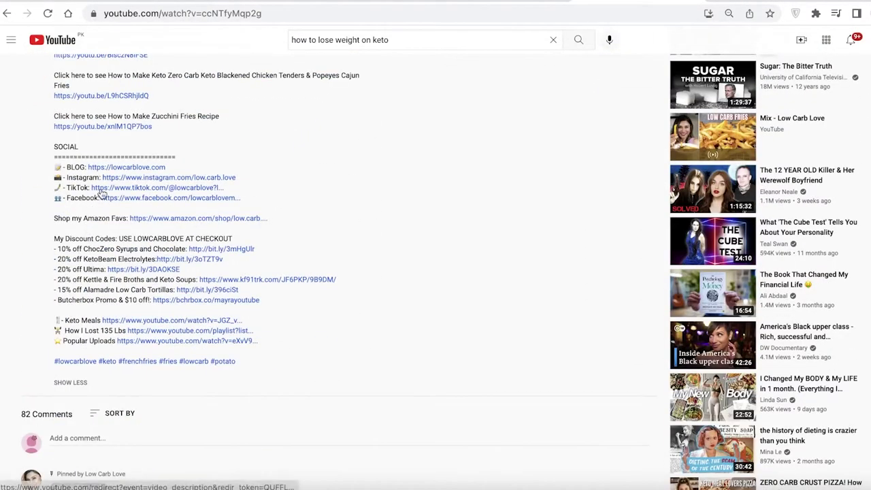
scroll(173, 311, "up", 1)
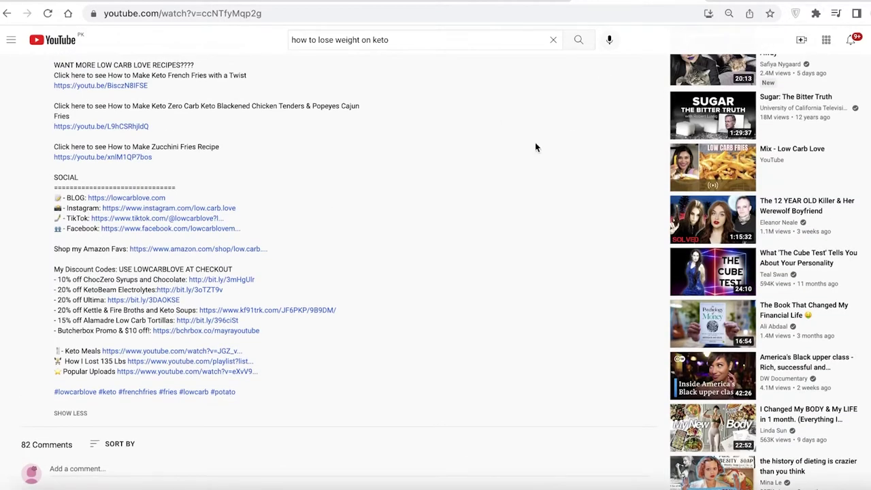
scroll(408, 177, "up", 1)
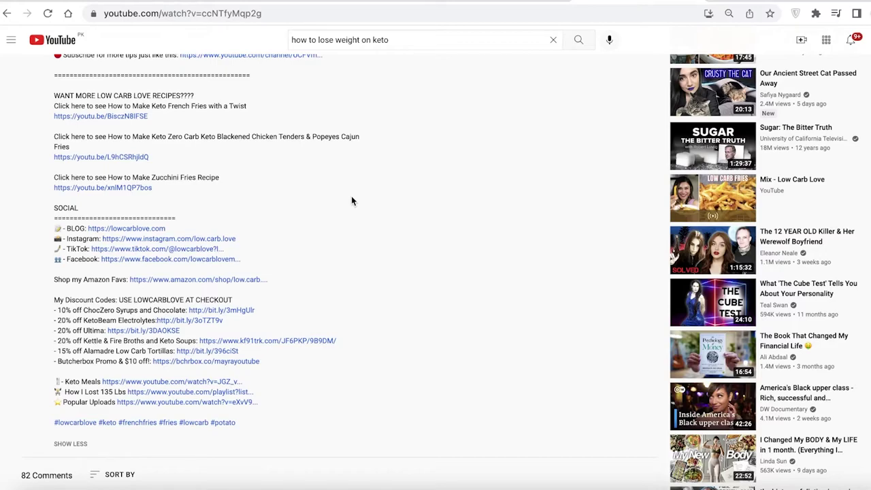
scroll(351, 200, "up", 4)
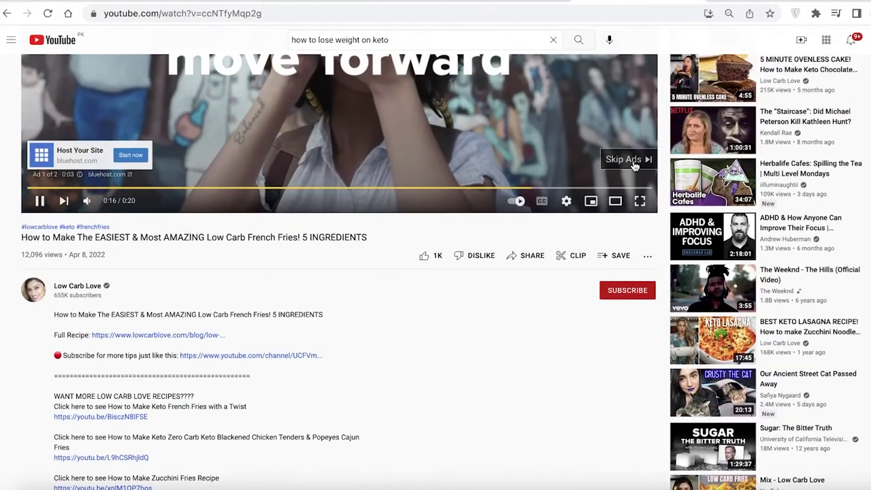
Skip the ad so the 'Low Carb French Fries! 5 INGREDIENTS' video plays
left_click(632, 162)
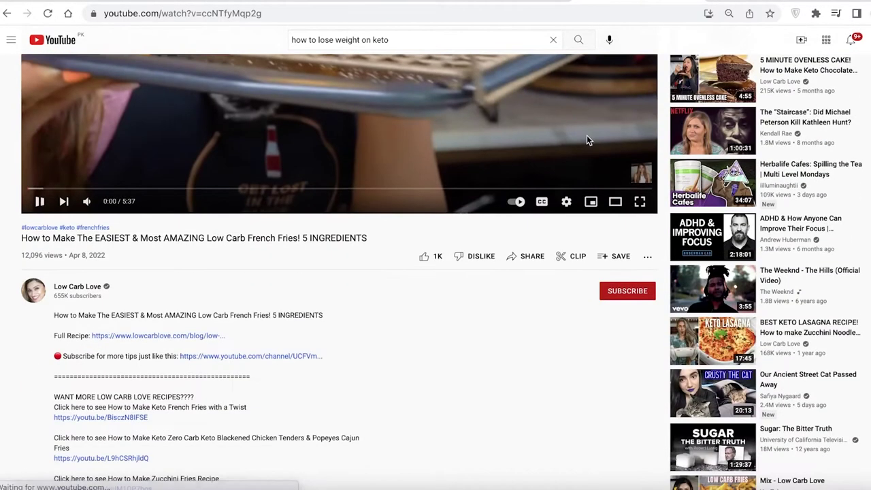
scroll(582, 146, "down", 10)
scroll(577, 156, "up", 4)
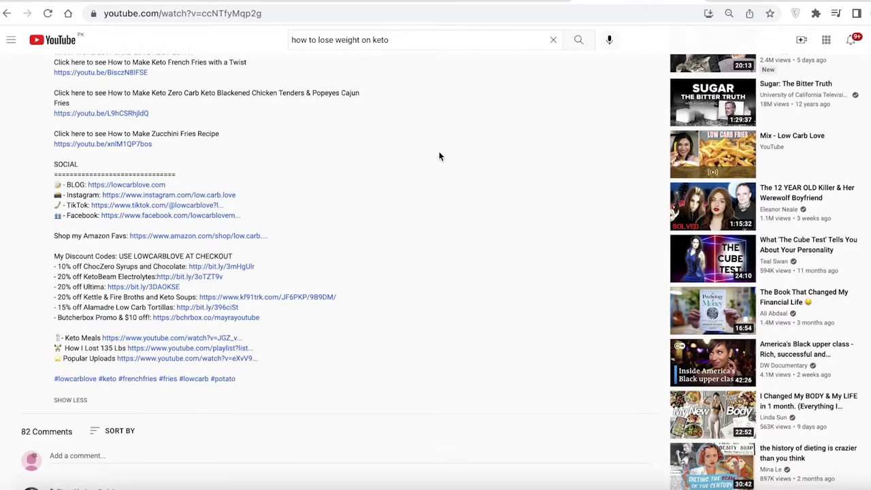
scroll(440, 156, "up", 3)
scroll(439, 160, "down", 20)
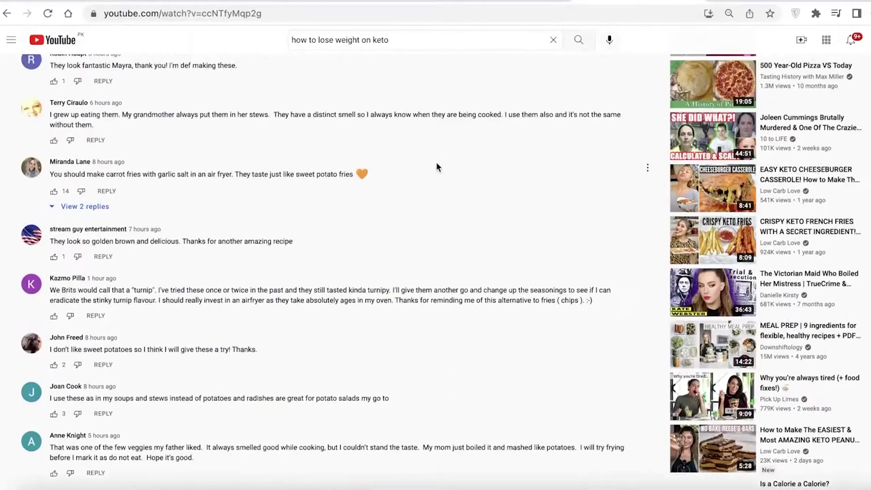
scroll(436, 167, "up", 20)
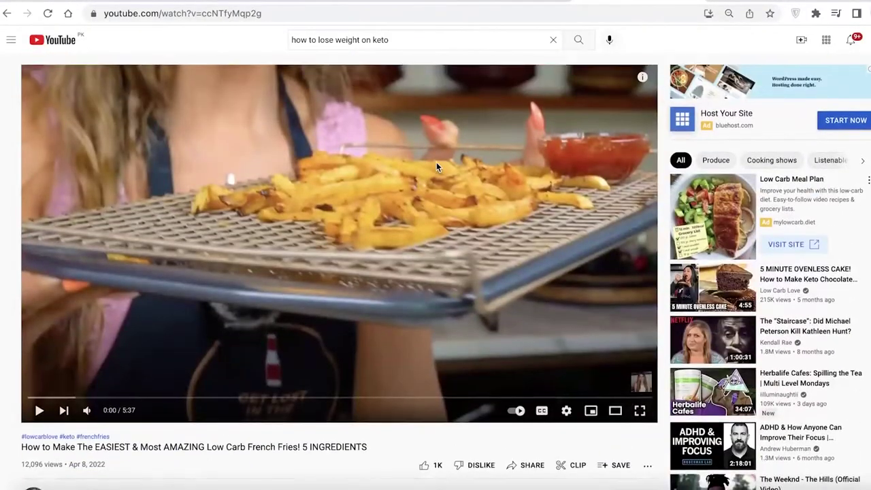
scroll(436, 163, "down", 12)
scroll(436, 163, "up", 4)
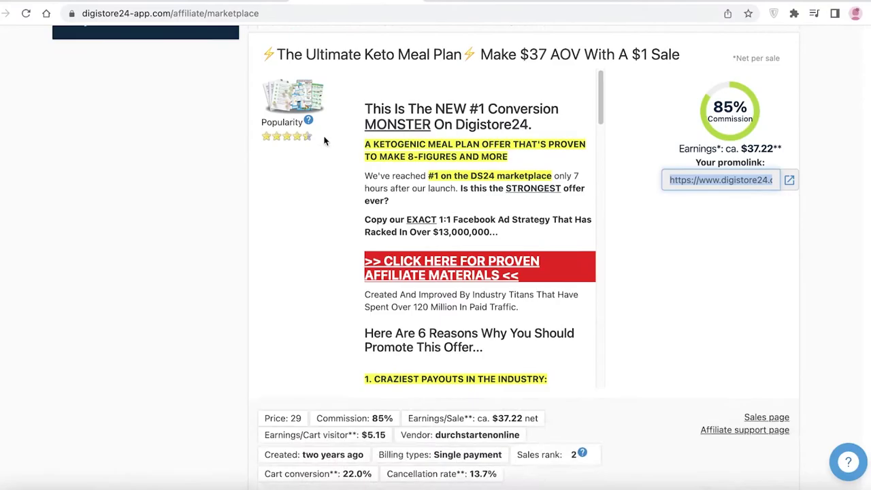
Scroll the Digistore24 marketplace list and go to page 2 of its 572 results
scroll(325, 144, "down", 15)
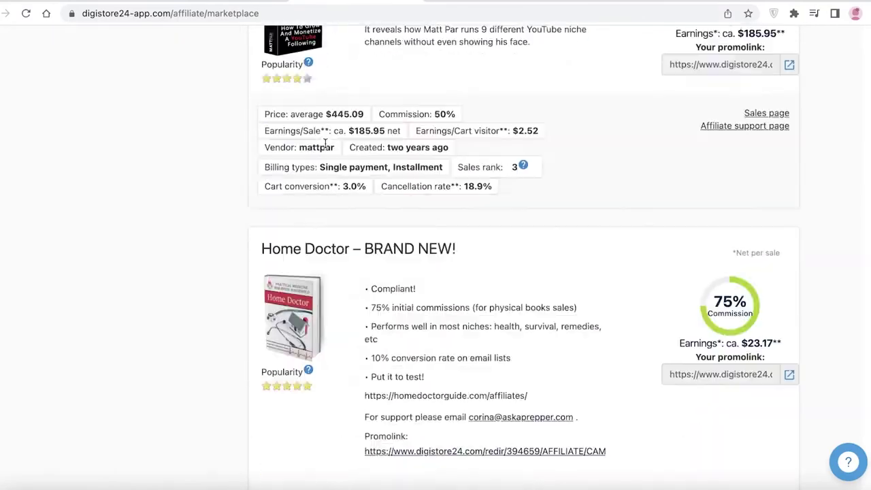
scroll(326, 144, "down", 6)
scroll(326, 146, "up", 20)
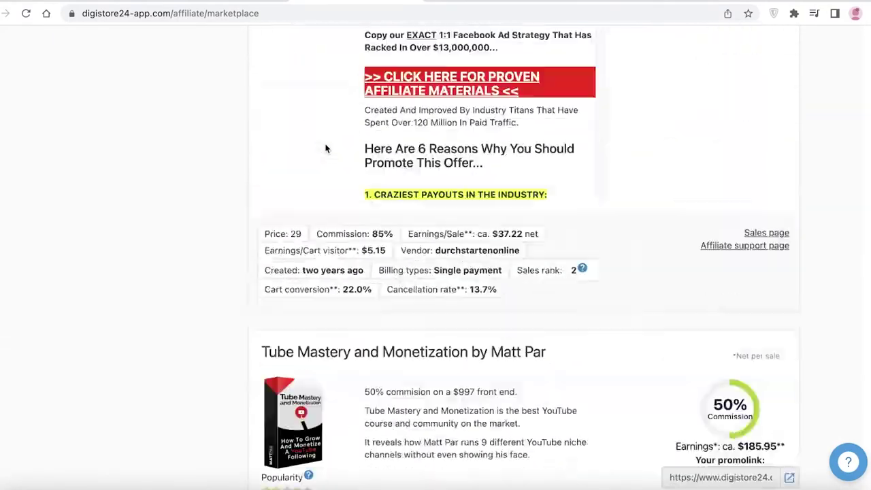
scroll(325, 149, "down", 10)
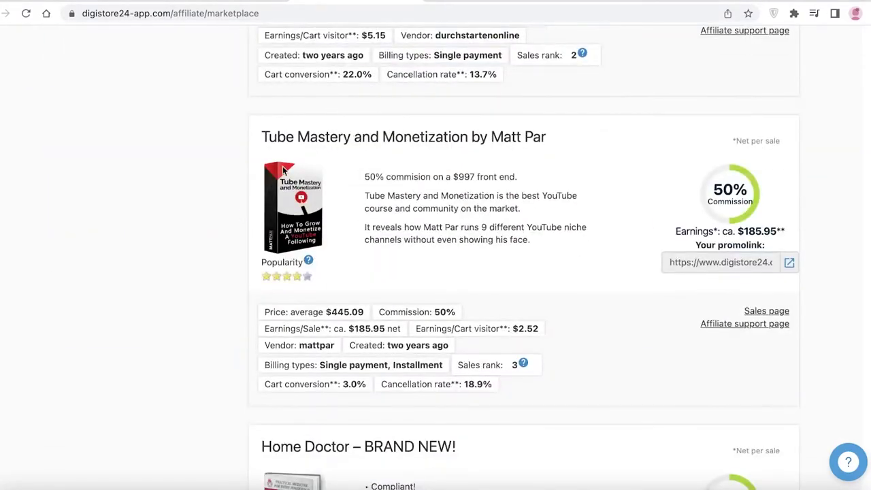
scroll(451, 199, "down", 9)
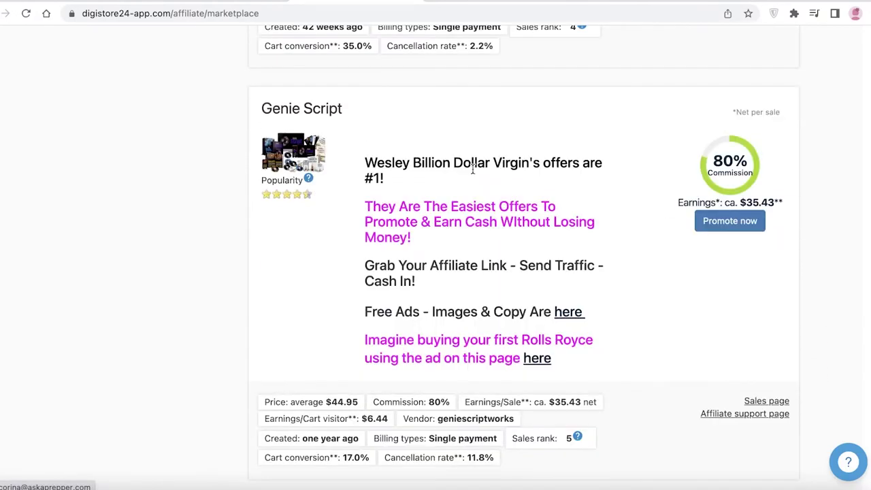
scroll(473, 169, "up", 5)
scroll(473, 169, "down", 5)
scroll(486, 140, "down", 3)
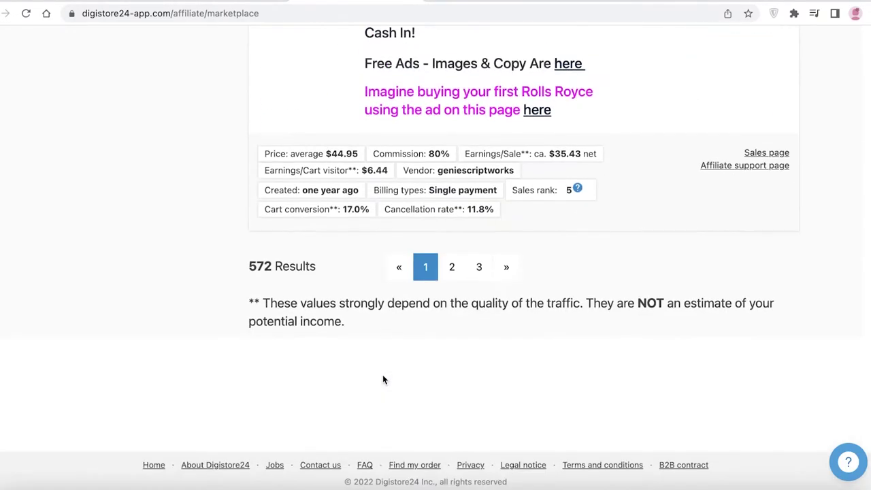
left_click(451, 271)
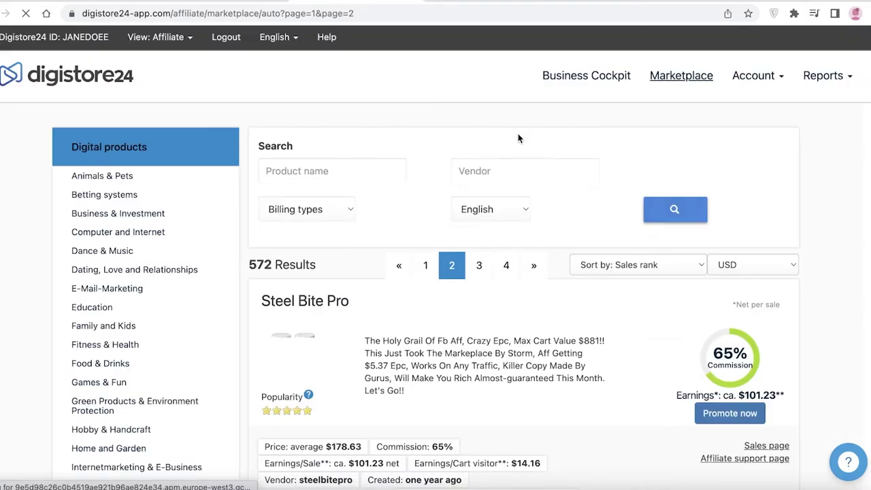
scroll(518, 139, "down", 10)
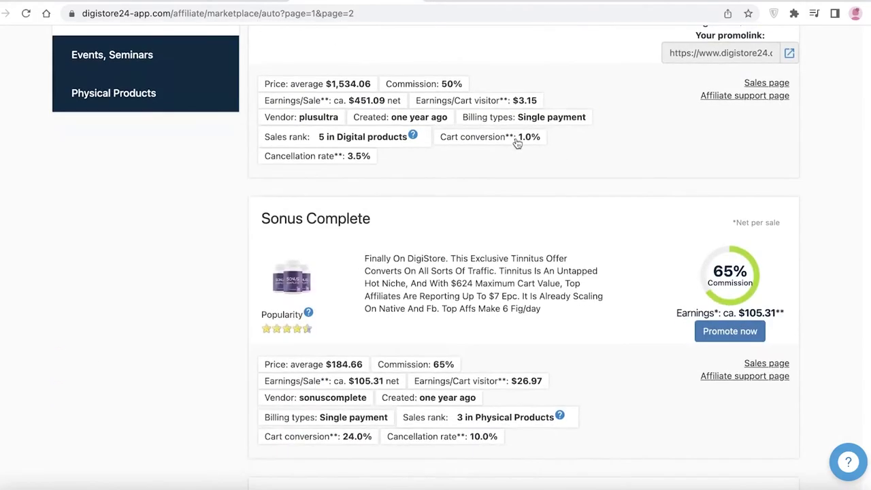
scroll(518, 143, "down", 1)
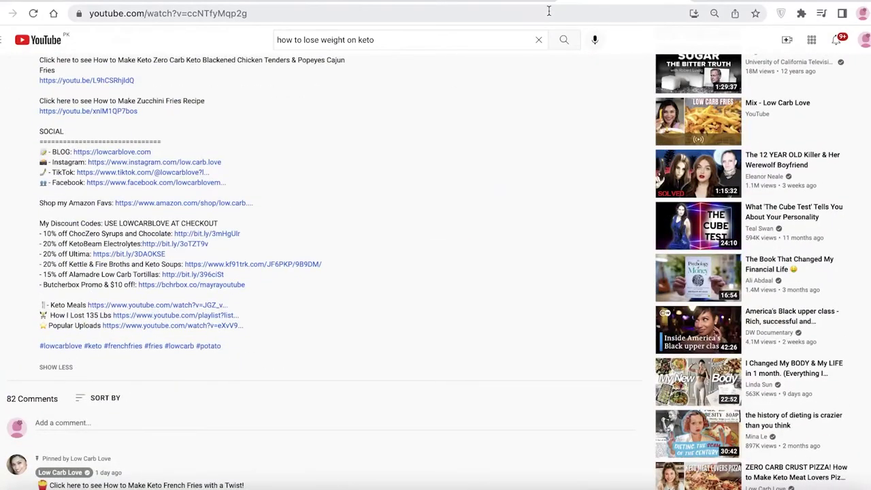
Verify the book document's sharing shows 'Anyone with the link' as Viewer
scroll(389, 111, "down", 15)
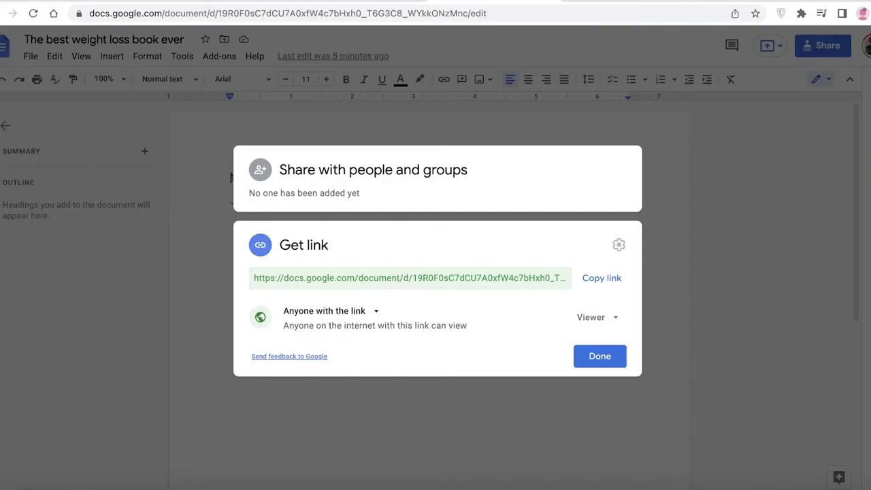
left_click(333, 4)
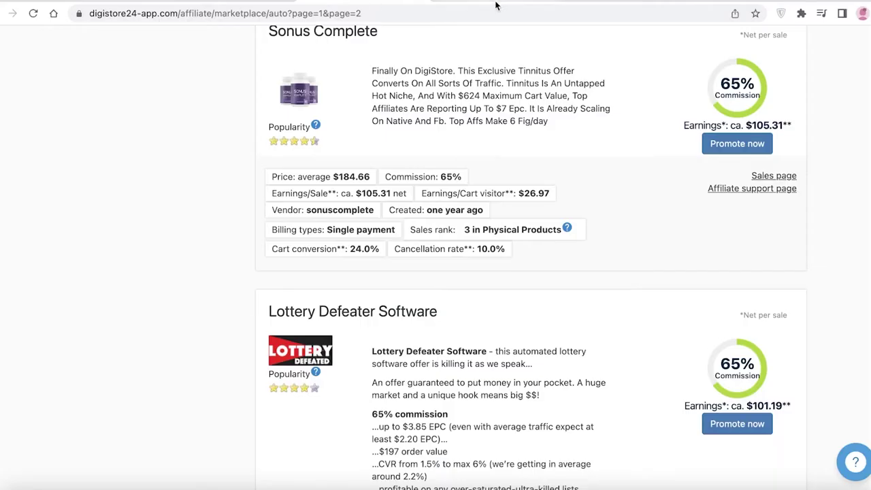
left_click(588, 3)
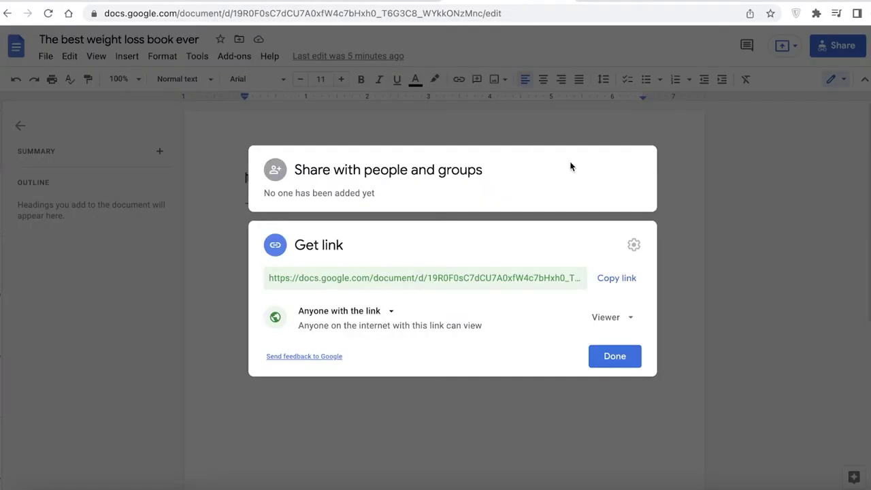
Close the Docs Share dialog with Done
left_click(710, 202)
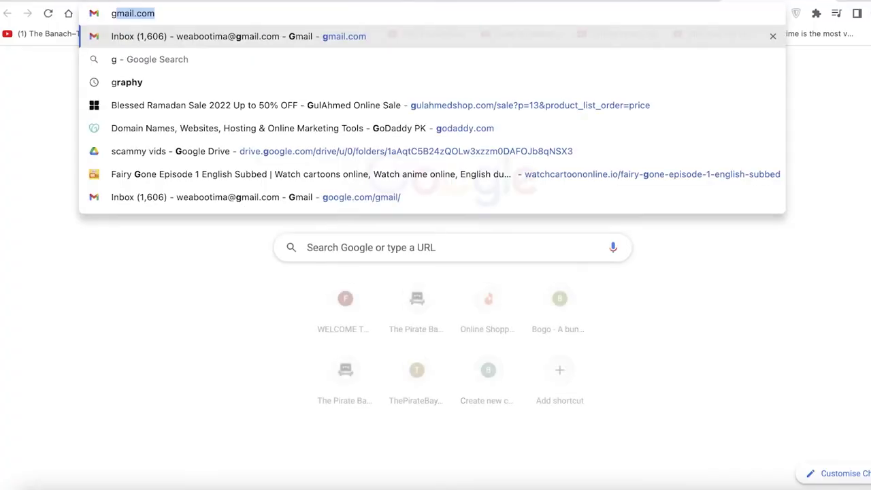
Scroll through the French fries video description, then return to 'The best weight loss book ever' document
type("m")
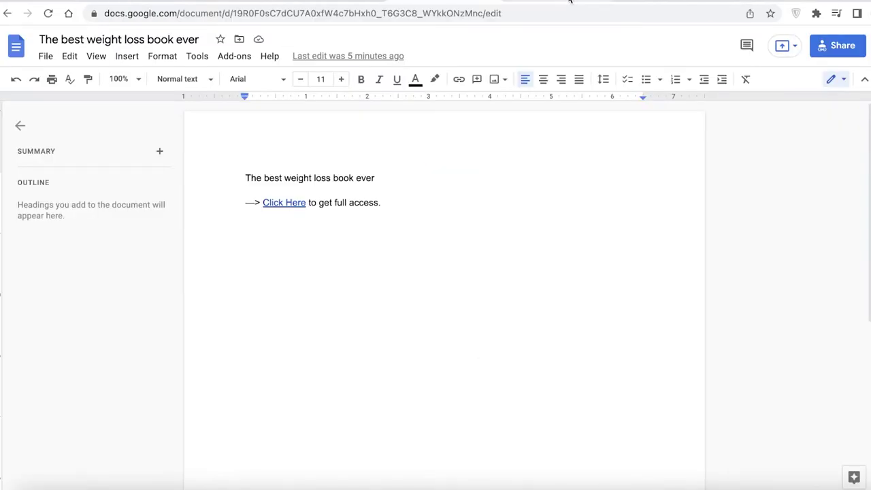
left_click(571, 2)
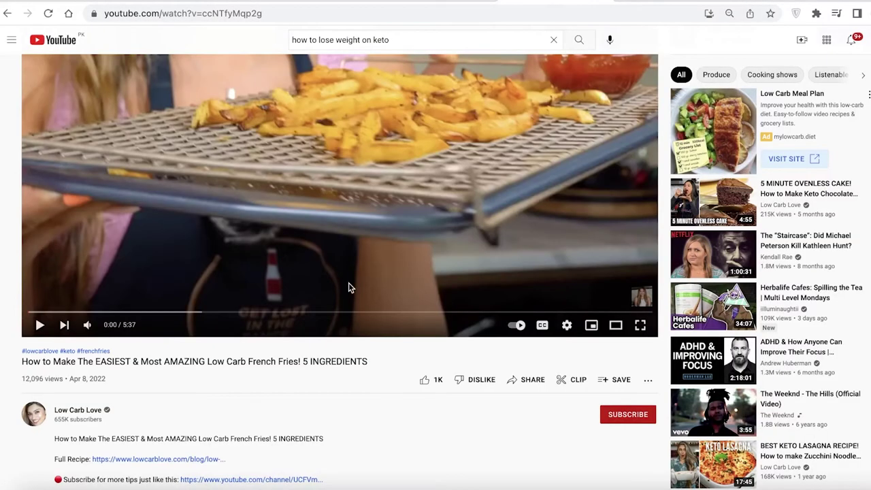
scroll(349, 283, "down", 5)
scroll(350, 279, "down", 4)
scroll(350, 278, "up", 10)
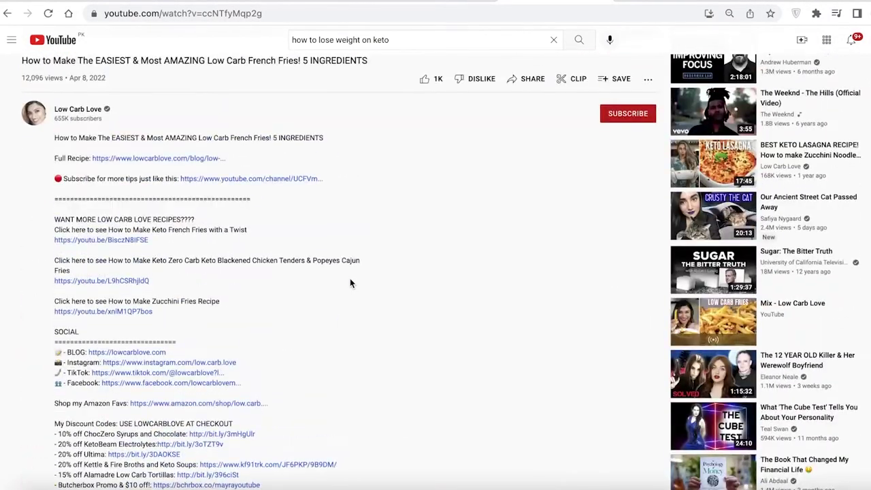
scroll(352, 281, "down", 1)
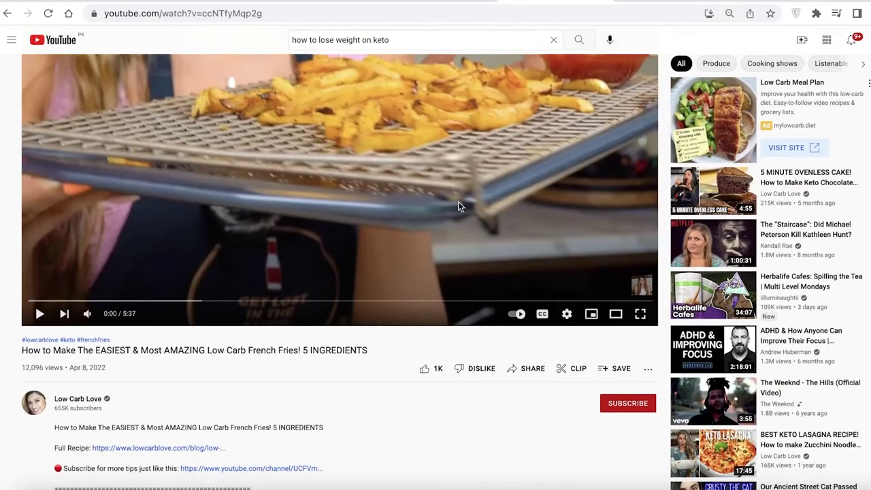
key("ctrl+Tab")
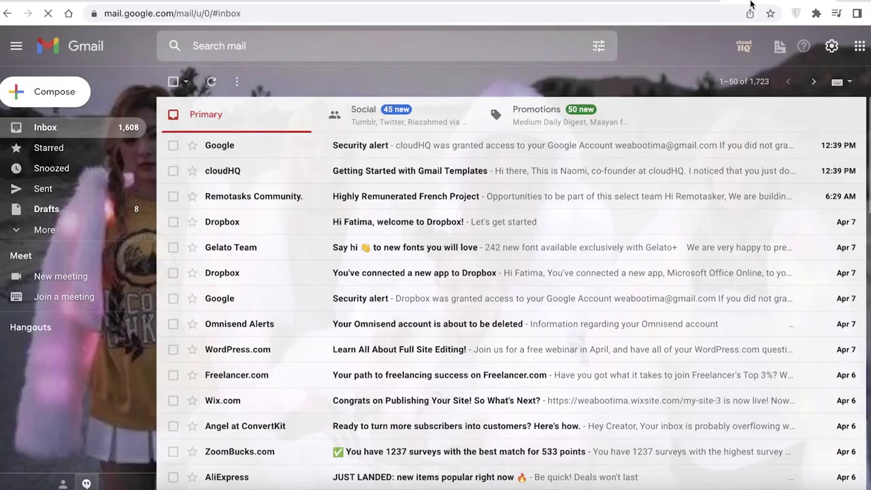
key("ctrl+shift+Tab")
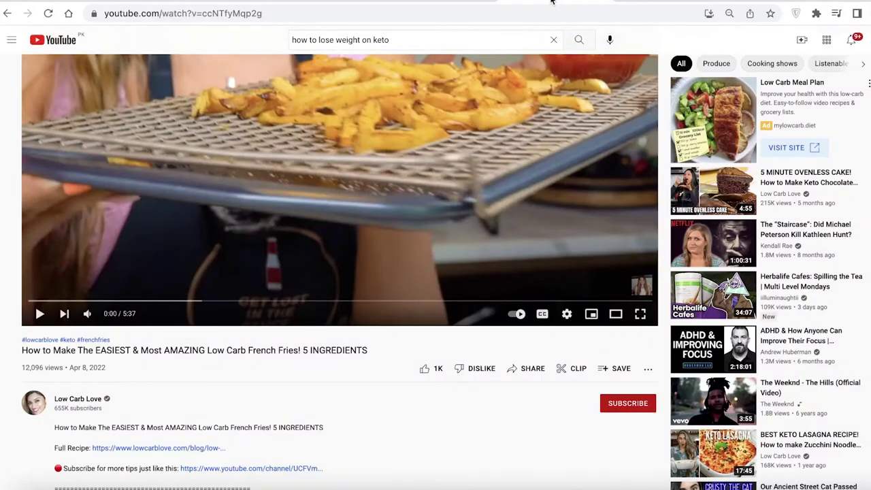
left_click(481, 3)
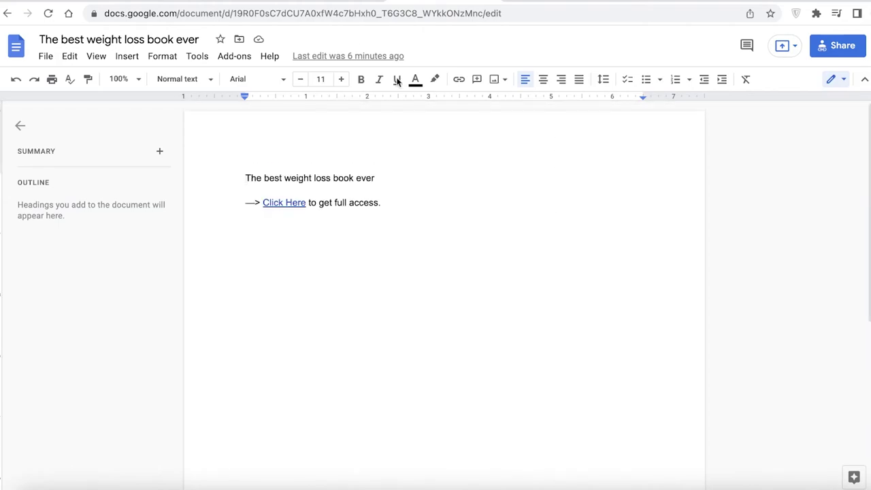
Compare commissions and earnings per sale across Digistore24 marketplace page 2 offers
left_click(330, 1)
scroll(542, 144, "up", 2)
scroll(525, 150, "up", 2)
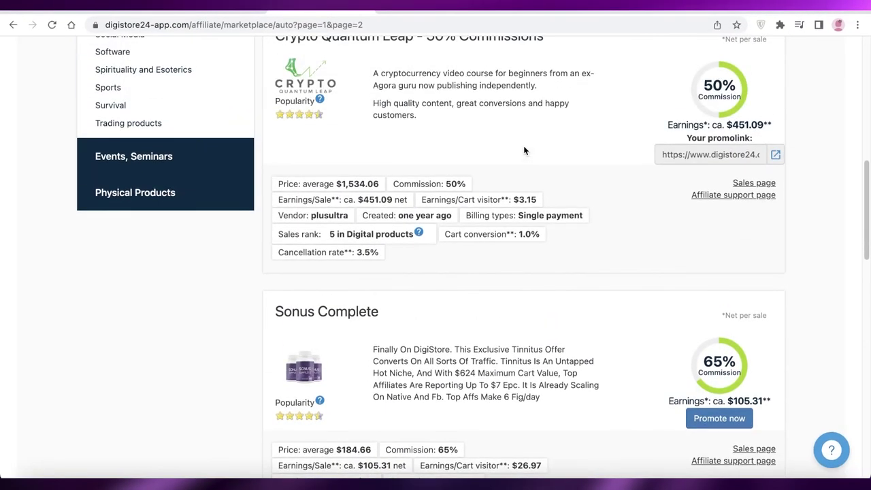
scroll(524, 150, "up", 5)
scroll(523, 149, "down", 15)
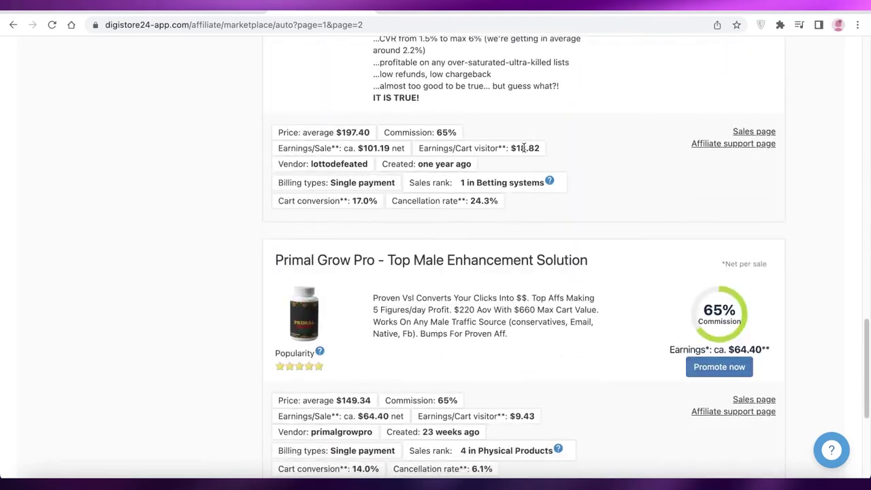
scroll(523, 148, "up", 14)
scroll(523, 149, "down", 4)
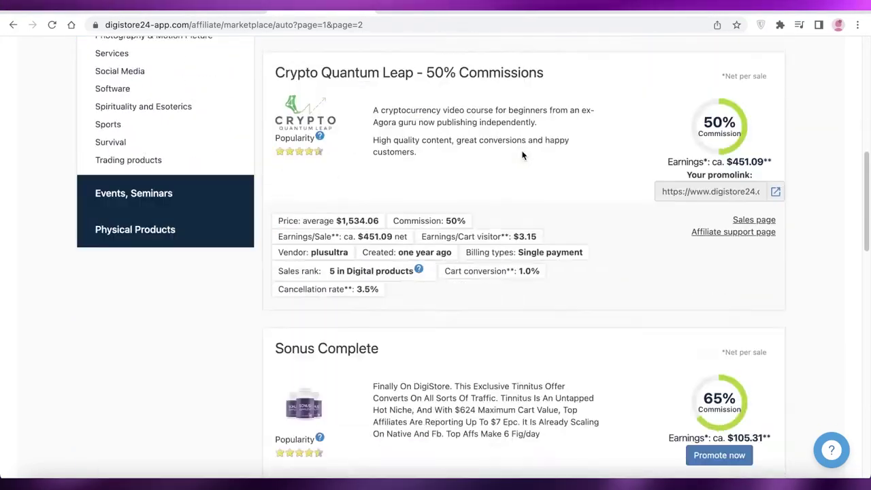
scroll(523, 155, "down", 4)
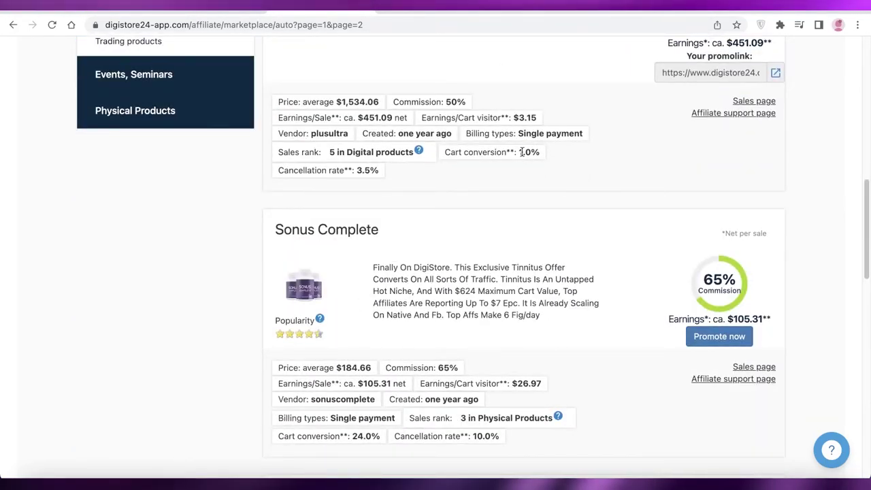
scroll(523, 152, "down", 20)
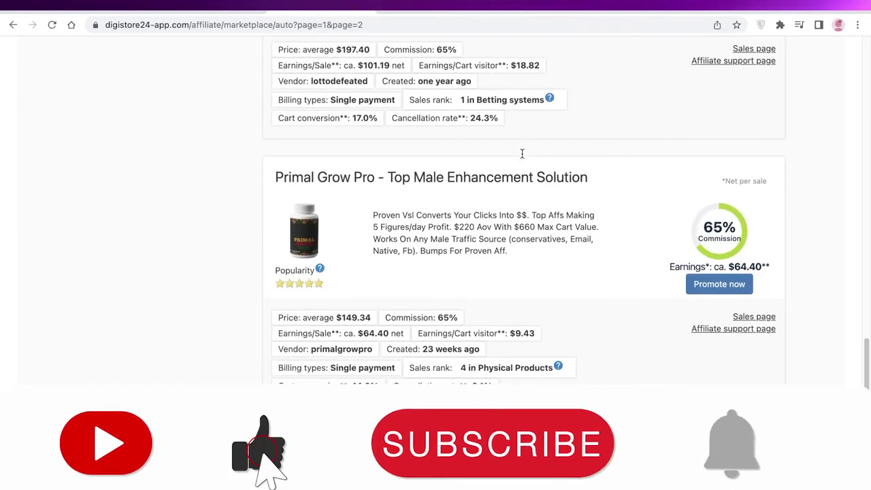
scroll(521, 152, "down", 4)
scroll(522, 150, "up", 15)
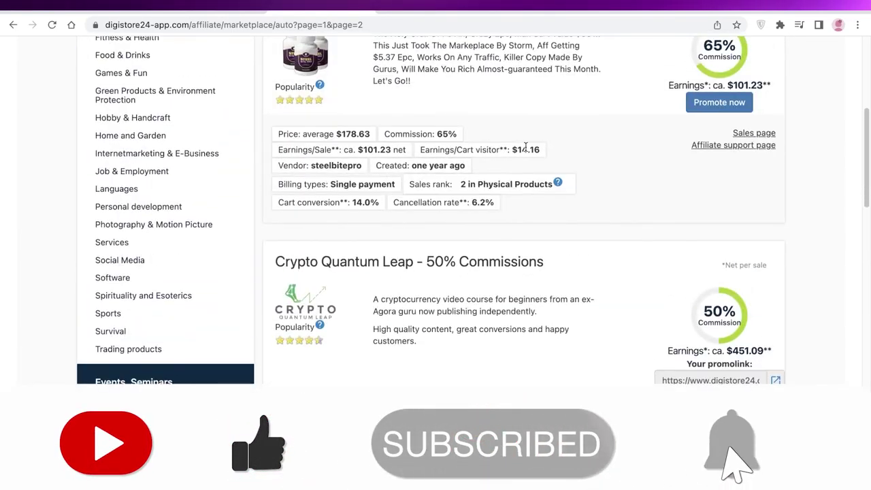
scroll(526, 147, "down", 1)
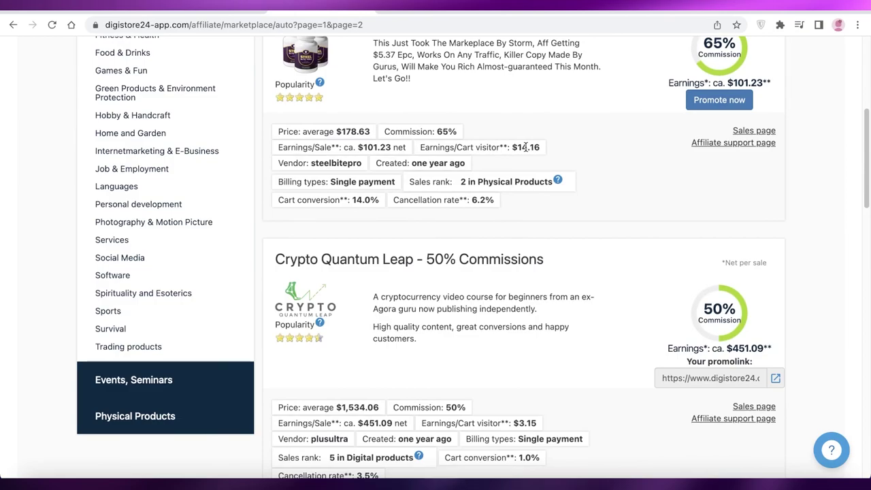
Glance at the book document, then return to marketplace page 2 with Steel Bite Pro first
left_click(444, 14)
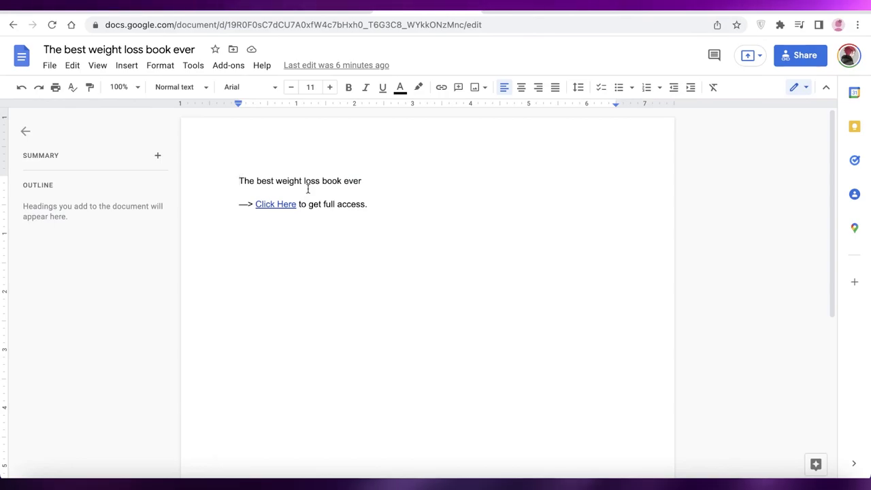
left_click(357, 12)
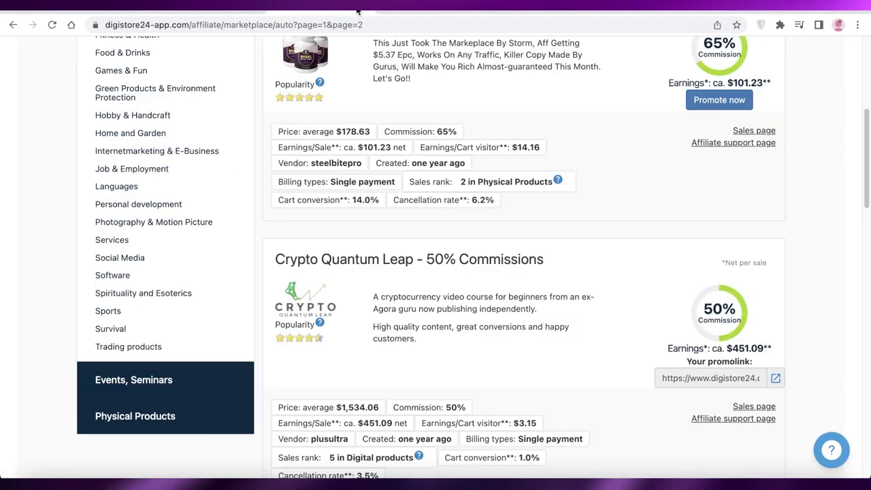
scroll(416, 169, "up", 4)
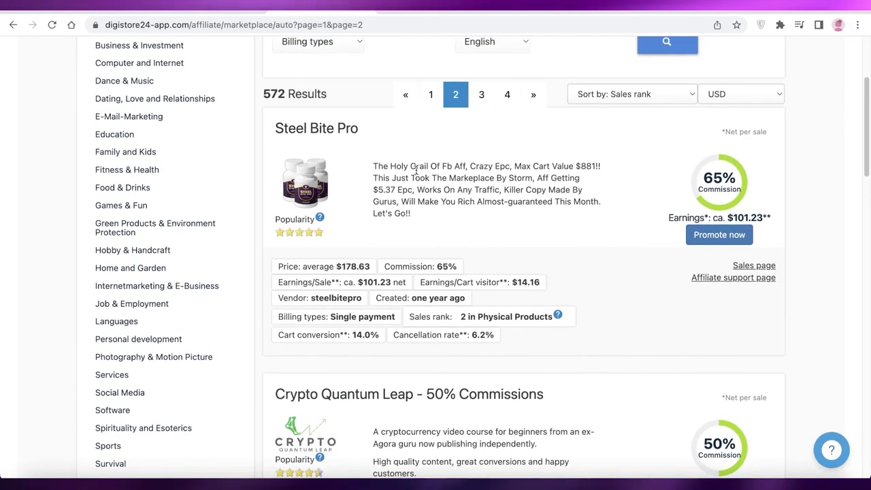